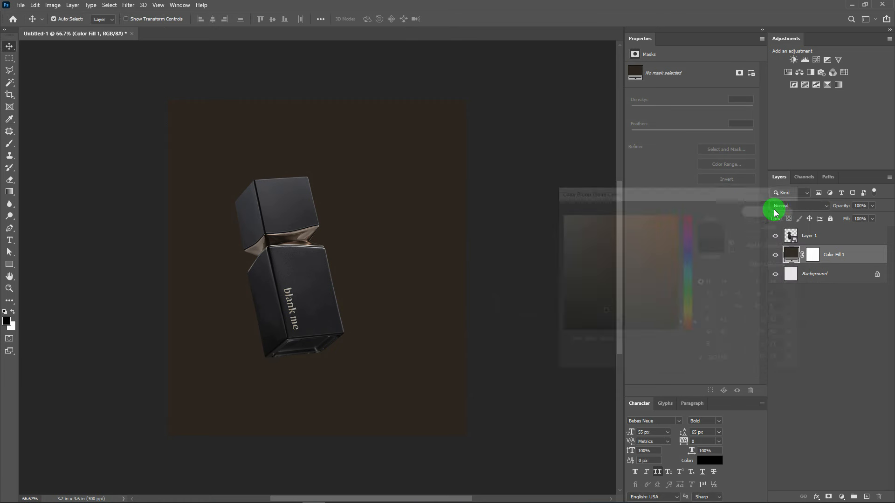
Step: Draw a black rectangle about 427 by 175 px above the box and move it to overlap the canvas's upper edge
{"action": "left_click", "coordinate": [835, 240]}
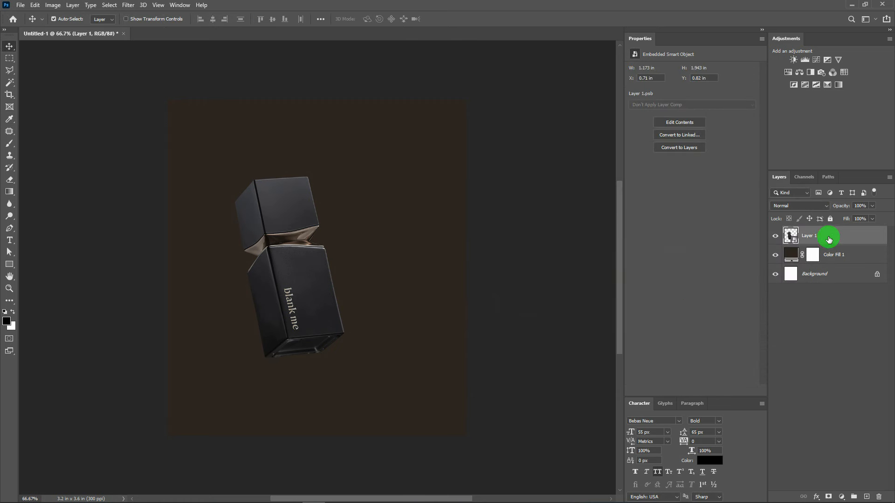
{"action": "left_click", "coordinate": [6, 265]}
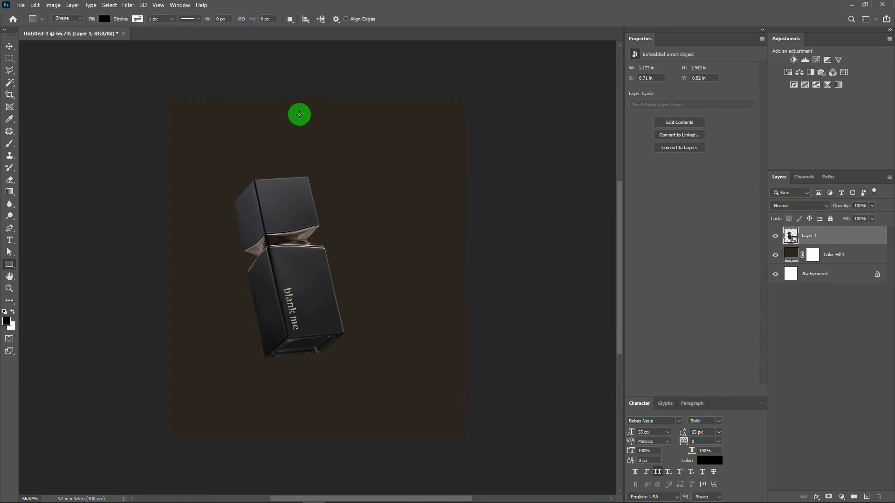
{"action": "left_click_drag", "start_coordinate": [210, 82], "coordinate": [342, 137]}
{"action": "left_click", "coordinate": [10, 48]}
{"action": "left_click_drag", "start_coordinate": [220, 123], "coordinate": [224, 135]}
Step: Add a new layer clipped to the rectangle and brush the rectangle's left end with beige sampled from the box's neck
{"action": "left_click", "coordinate": [816, 235]}
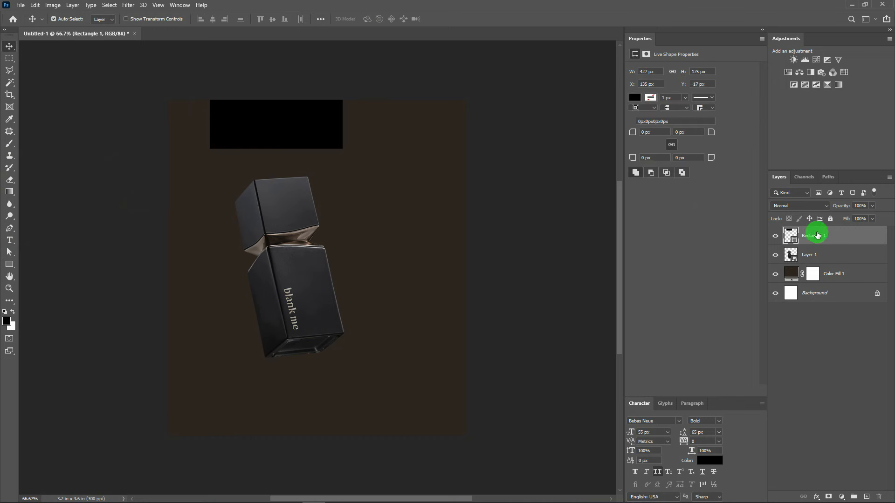
{"action": "left_click", "coordinate": [866, 497]}
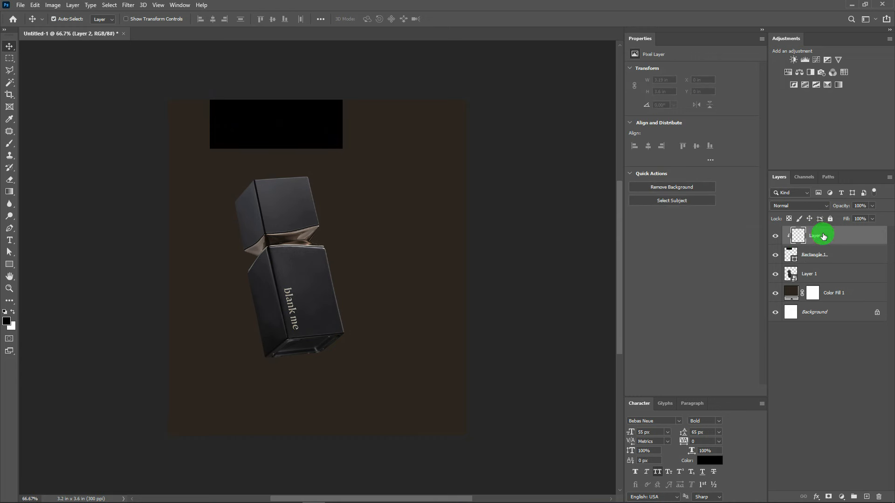
{"action": "left_click", "coordinate": [9, 144]}
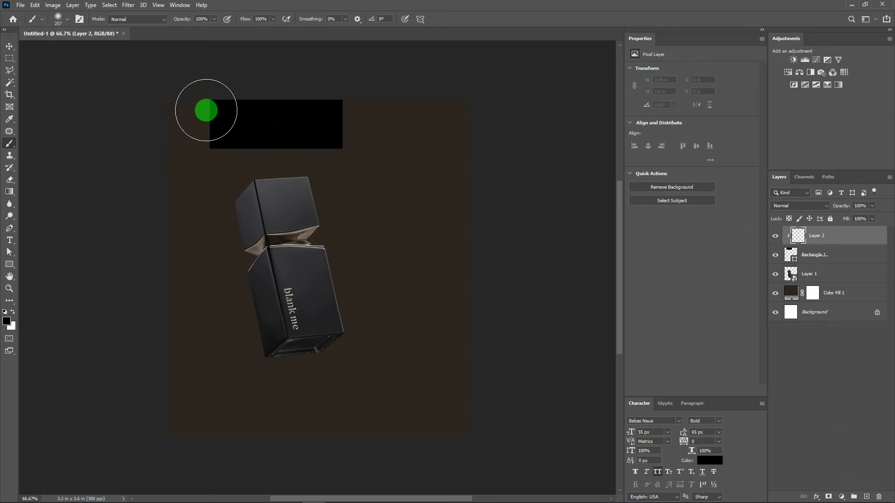
{"action": "scroll", "coordinate": [206, 110], "scroll_direction": "up", "scroll_amount": 2}
{"action": "left_click", "coordinate": [343, 278], "text": "alt"}
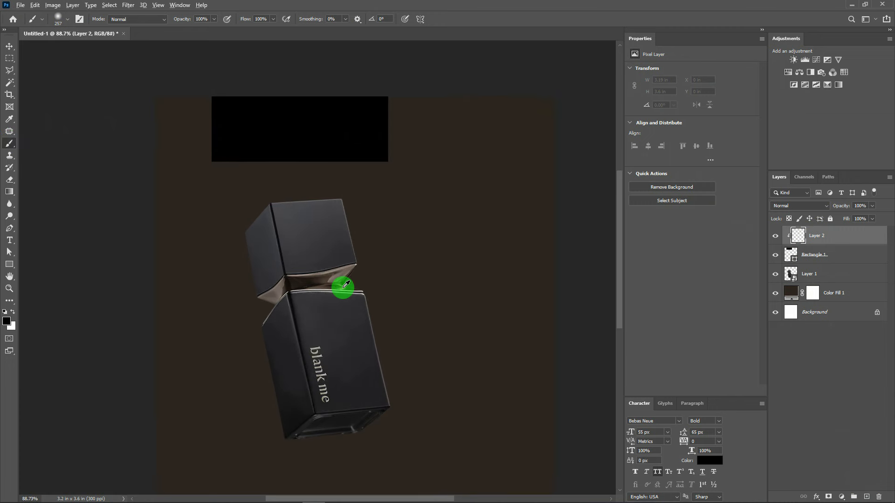
{"action": "left_click_drag", "start_coordinate": [186, 85], "coordinate": [178, 210]}
Step: Shade the rest of the rectangle with soft vertical light and dark brown bands sampled from the box's neck
{"action": "left_click", "coordinate": [328, 273], "text": "alt"}
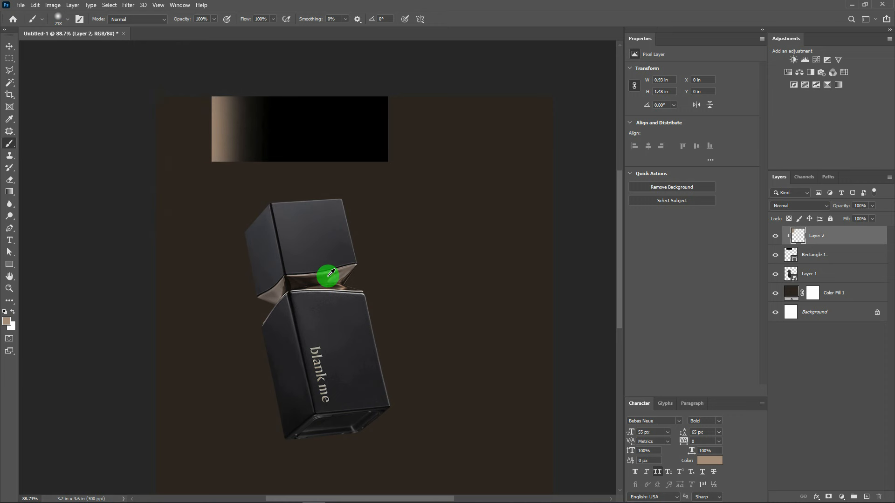
{"action": "left_click", "coordinate": [334, 283], "text": "alt"}
{"action": "mouse_move", "coordinate": [280, 136]}
{"action": "left_mouse_down"}
{"action": "mouse_move", "coordinate": [268, 91]}
{"action": "mouse_move", "coordinate": [265, 210]}
{"action": "mouse_move", "coordinate": [277, 162]}
{"action": "mouse_move", "coordinate": [245, 83]}
{"action": "mouse_move", "coordinate": [306, 107]}
{"action": "mouse_move", "coordinate": [318, 78]}
{"action": "mouse_move", "coordinate": [335, 264]}
{"action": "mouse_move", "coordinate": [399, 82]}
{"action": "left_mouse_up"}
{"action": "left_click", "coordinate": [344, 287], "text": "alt"}
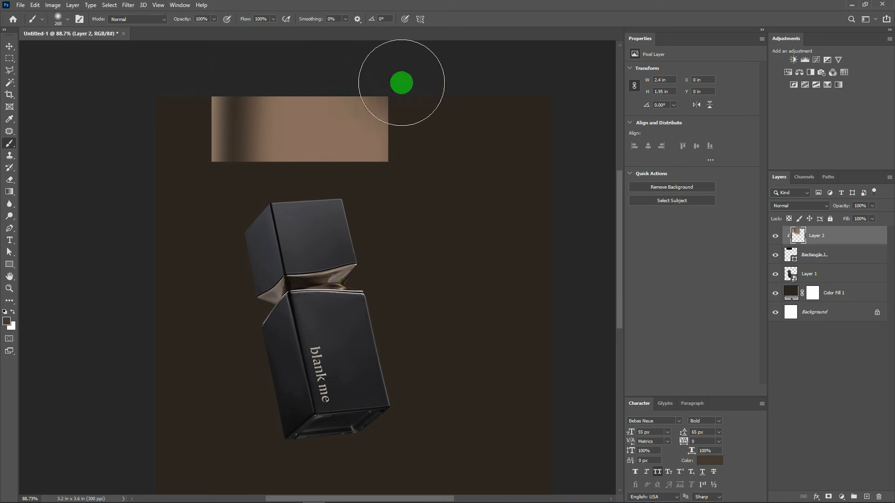
{"action": "scroll", "coordinate": [321, 190], "scroll_direction": "down", "scroll_amount": 1}
{"action": "key", "text": "v"}
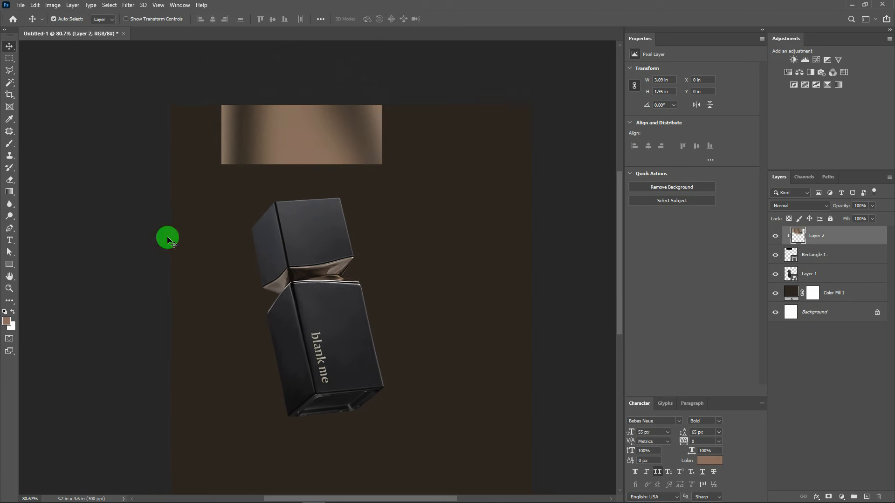
Step: Draw an ellipse about 425 by 46 px directly below the shaded rectangle and fill it with white
{"action": "right_click", "coordinate": [6, 270]}
{"action": "left_click", "coordinate": [39, 276]}
{"action": "scroll", "coordinate": [213, 164], "scroll_direction": "up", "scroll_amount": 3}
{"action": "left_click_drag", "start_coordinate": [214, 164], "coordinate": [429, 189]}
{"action": "key", "text": "v"}
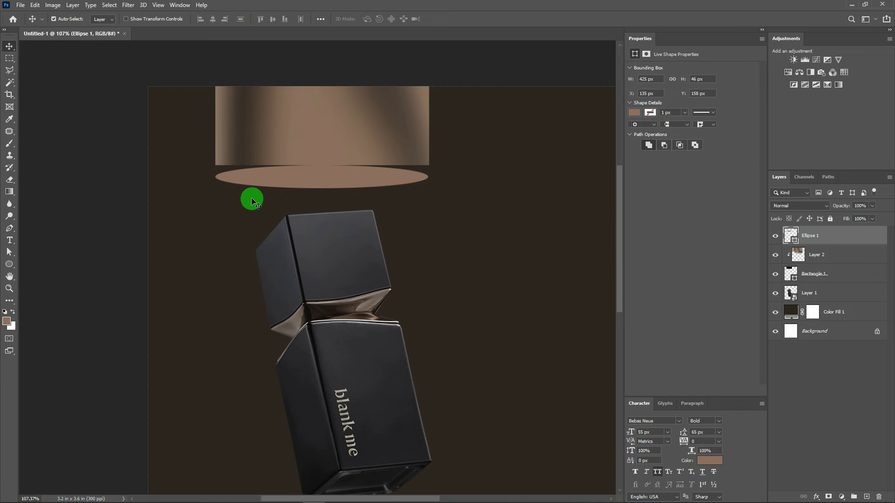
{"action": "key", "text": "ctrl+BackSpace"}
Step: Move the white ellipse up onto the rectangle's lower edge and widen it to the rectangle's 427 px width
{"action": "scroll", "coordinate": [378, 183], "scroll_direction": "up", "scroll_amount": 2}
{"action": "left_click_drag", "start_coordinate": [370, 182], "coordinate": [371, 167]}
{"action": "scroll", "coordinate": [442, 158], "scroll_direction": "up", "scroll_amount": 2}
{"action": "key", "text": "ctrl+t"}
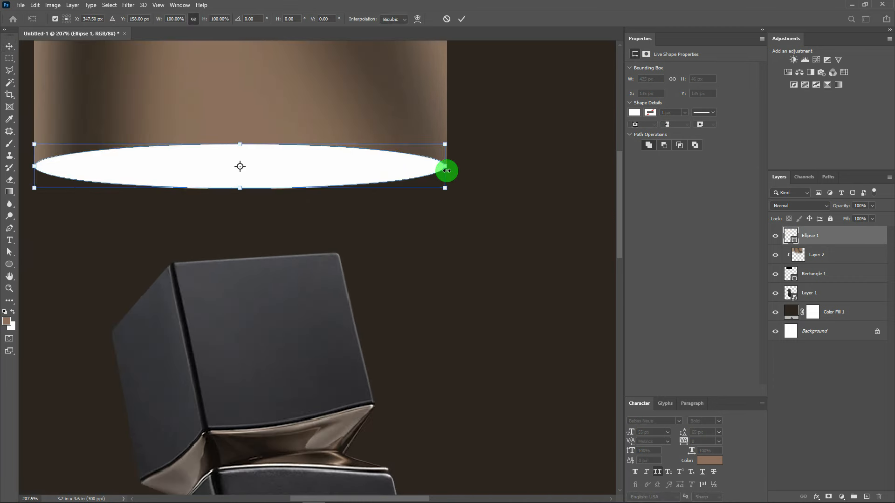
{"action": "scroll", "coordinate": [446, 172], "scroll_direction": "up", "scroll_amount": 2}
{"action": "left_click_drag", "start_coordinate": [445, 165], "coordinate": [449, 165]}
{"action": "key", "text": "Return"}
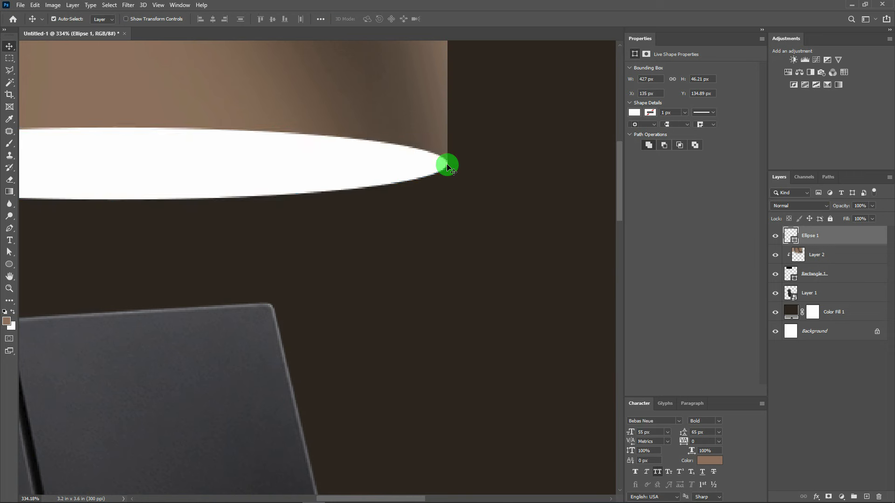
Step: Duplicate the white ellipse and move the copy 35 px straight down
{"action": "scroll", "coordinate": [359, 159], "scroll_direction": "down", "scroll_amount": 4}
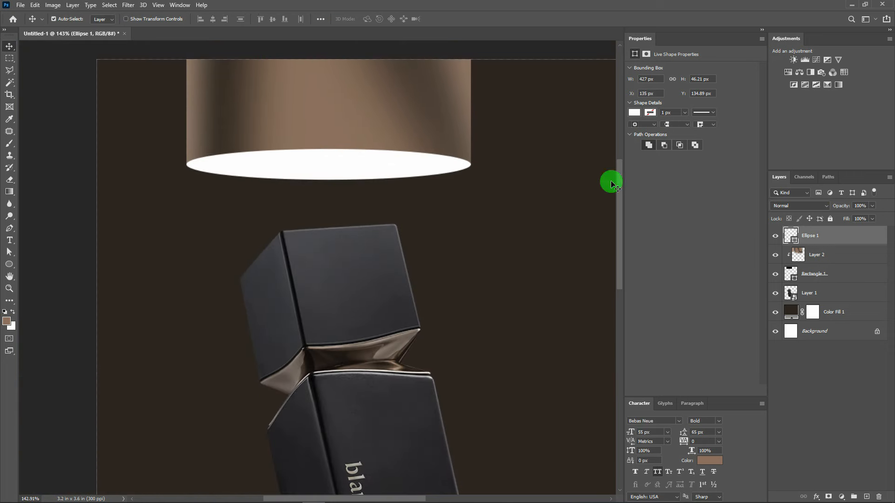
{"action": "left_click_drag", "start_coordinate": [842, 241], "coordinate": [866, 498]}
{"action": "left_click_drag", "start_coordinate": [359, 167], "coordinate": [357, 187]}
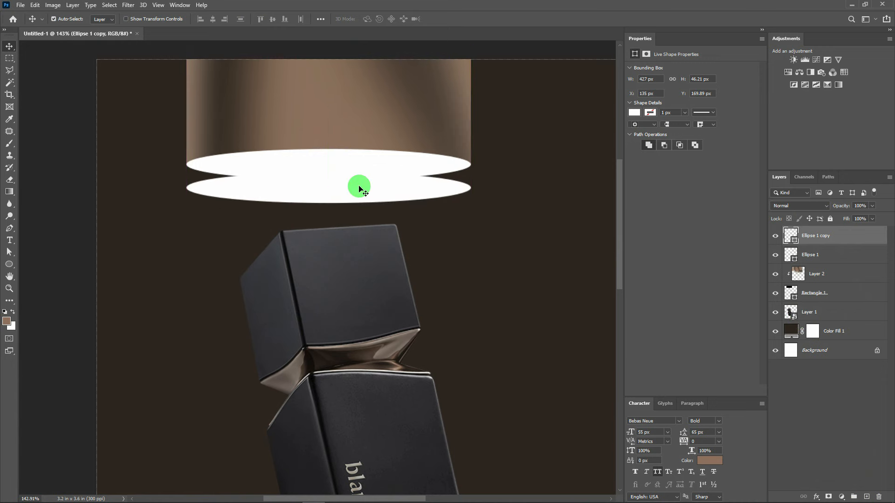
Step: Draw a white Pen shape connecting the side ends of both ellipses, 427 px wide and 35 px high
{"action": "left_click", "coordinate": [10, 230]}
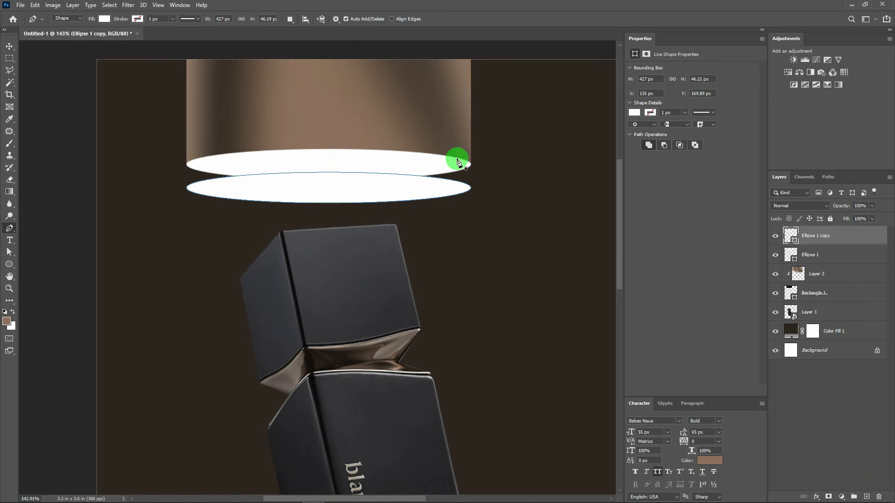
{"action": "scroll", "coordinate": [454, 161], "scroll_direction": "up", "scroll_amount": 6}
{"action": "left_click", "coordinate": [460, 164]}
{"action": "left_click", "coordinate": [460, 245]}
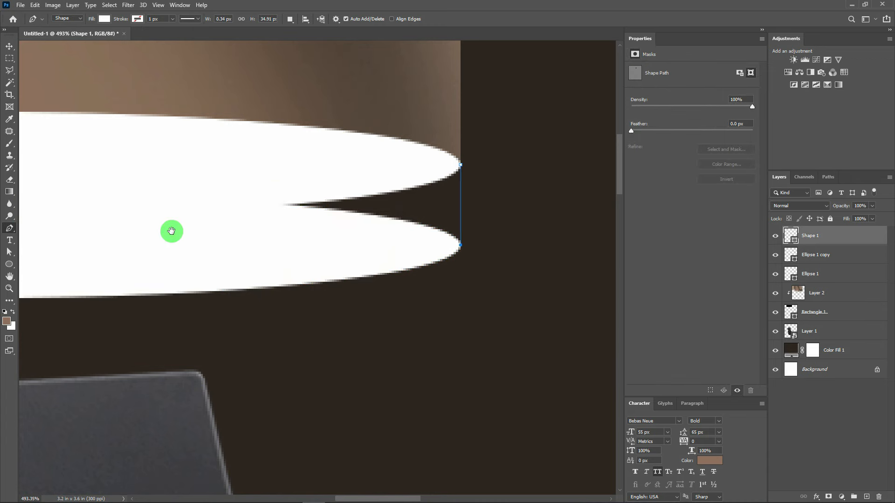
{"action": "left_click_drag", "start_coordinate": [174, 231], "coordinate": [118, 234]}
{"action": "left_click", "coordinate": [119, 240]}
{"action": "left_click", "coordinate": [126, 160]}
{"action": "left_click_drag", "start_coordinate": [126, 161], "coordinate": [274, 194]}
{"action": "left_click", "coordinate": [500, 164]}
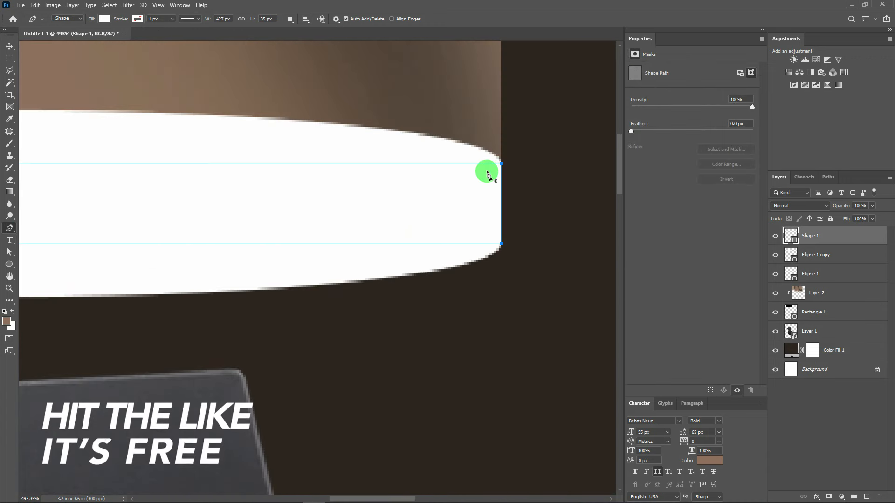
Step: Group the joining shape with the two white ellipses
{"action": "left_click", "coordinate": [824, 271], "text": "shift"}
{"action": "key", "text": "ctrl+g"}
{"action": "key", "text": "v"}
Step: Give the group a light cream Inner Shadow in Normal mode with 44% opacity, -85° angle and 13 px distance
{"action": "scroll", "coordinate": [525, 231], "scroll_direction": "down", "scroll_amount": 5}
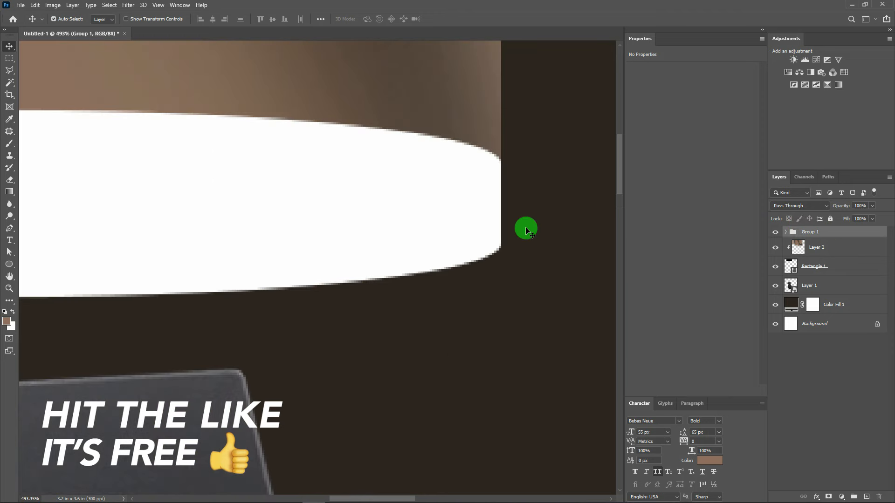
{"action": "scroll", "coordinate": [525, 226], "scroll_direction": "down", "scroll_amount": 5}
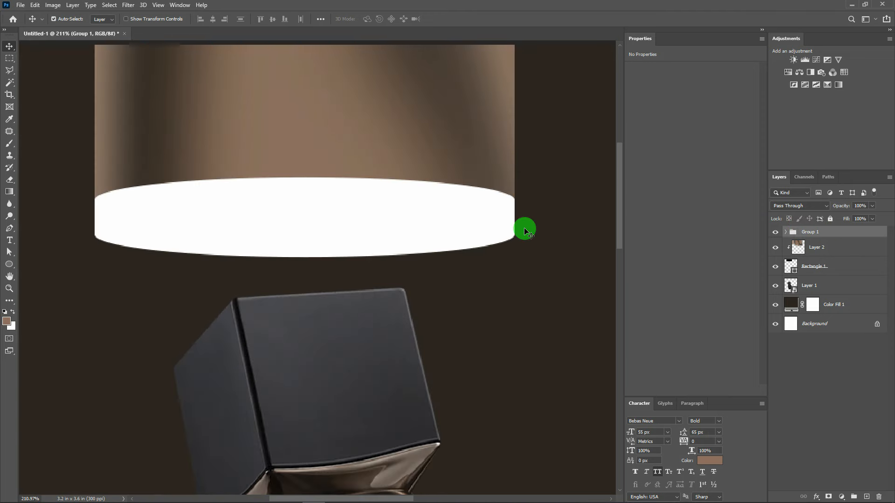
{"action": "scroll", "coordinate": [525, 232], "scroll_direction": "down", "scroll_amount": 3}
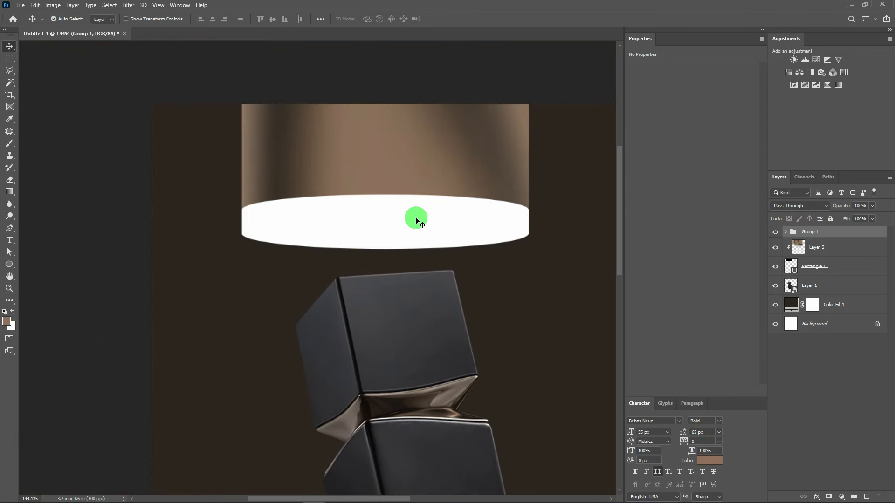
{"action": "double_click", "coordinate": [816, 231]}
{"action": "left_click_drag", "start_coordinate": [630, 229], "coordinate": [678, 150]}
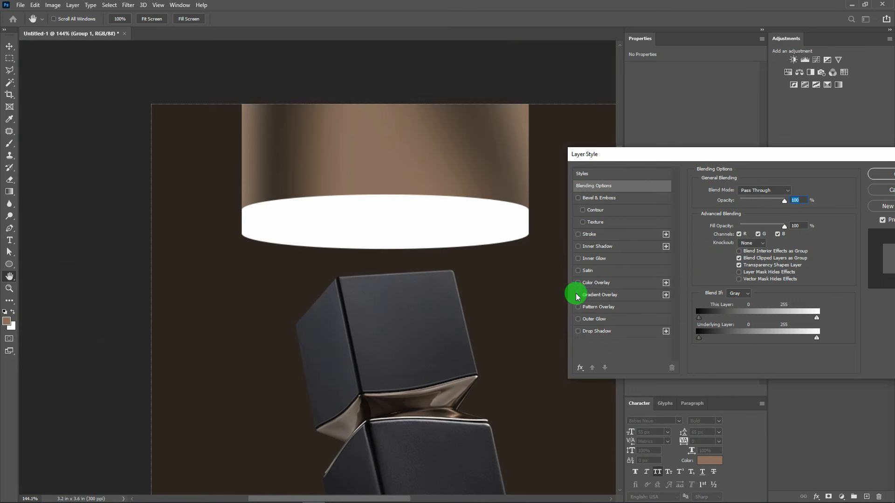
{"action": "left_click", "coordinate": [580, 246]}
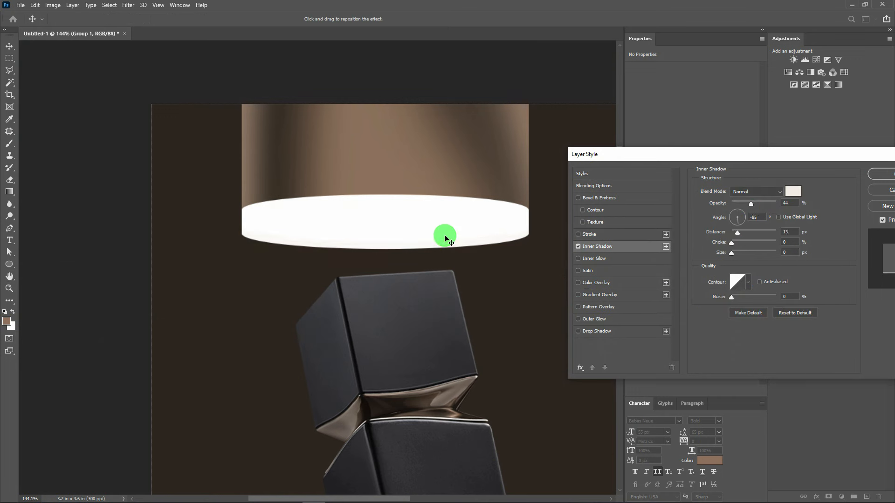
{"action": "left_click", "coordinate": [793, 191]}
{"action": "left_click", "coordinate": [571, 216]}
{"action": "left_click", "coordinate": [769, 206]}
Step: Add a peach Drop Shadow to the group in Normal mode with 78% opacity, -90° angle and 6 px distance
{"action": "left_click", "coordinate": [580, 331]}
{"action": "left_click_drag", "start_coordinate": [777, 207], "coordinate": [767, 207]}
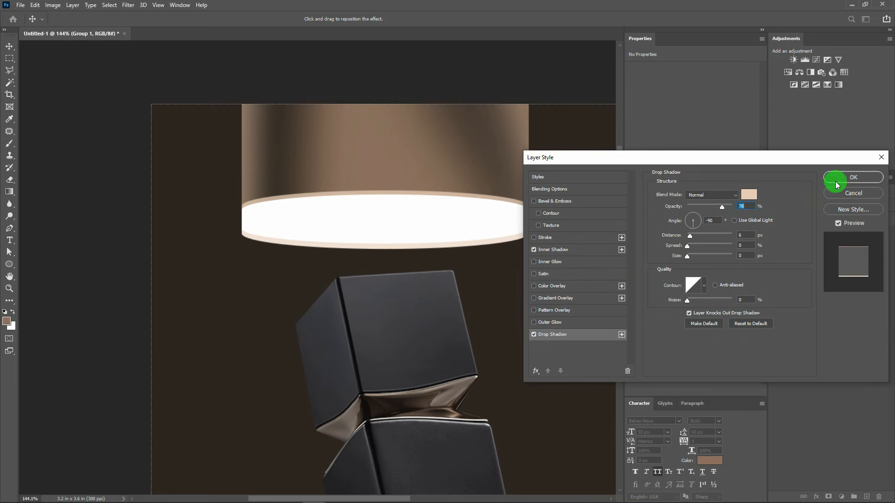
{"action": "left_click", "coordinate": [835, 176]}
Step: Select all the lamp's layers and scale them together to 108.14%
{"action": "left_click_drag", "start_coordinate": [328, 297], "coordinate": [323, 247]}
{"action": "scroll", "coordinate": [343, 235], "scroll_direction": "down", "scroll_amount": 5}
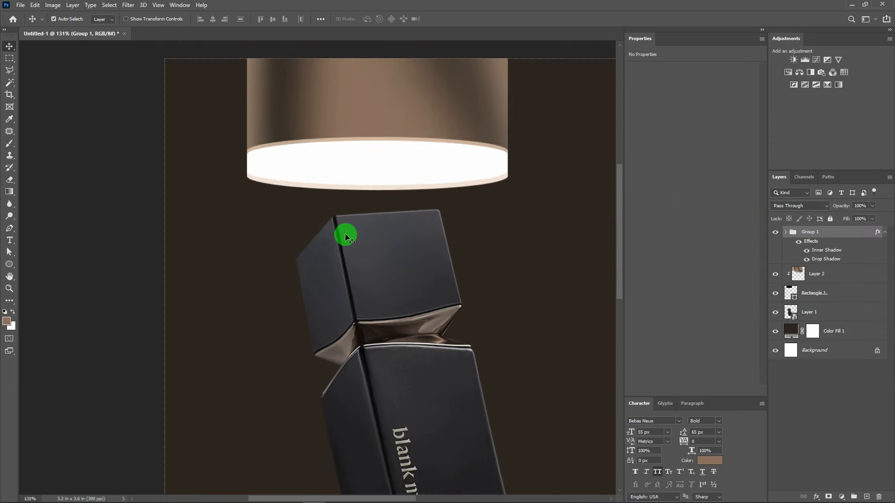
{"action": "left_click", "coordinate": [413, 193]}
{"action": "left_click_drag", "start_coordinate": [445, 177], "coordinate": [331, 224]}
{"action": "key", "text": "ctrl+t"}
{"action": "left_click_drag", "start_coordinate": [389, 329], "coordinate": [398, 344]}
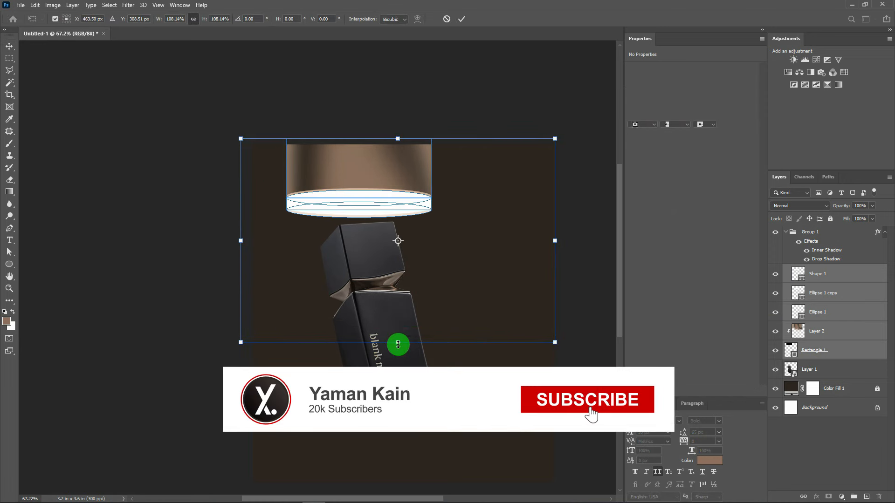
{"action": "key", "text": "Return"}
Step: Move the box up to overlap the lamp's white rim, bring its layer above the lamp group and collapse the group
{"action": "left_click", "coordinate": [350, 343]}
{"action": "left_click_drag", "start_coordinate": [808, 369], "coordinate": [809, 232]}
{"action": "key", "text": "ctrl+bracketright"}
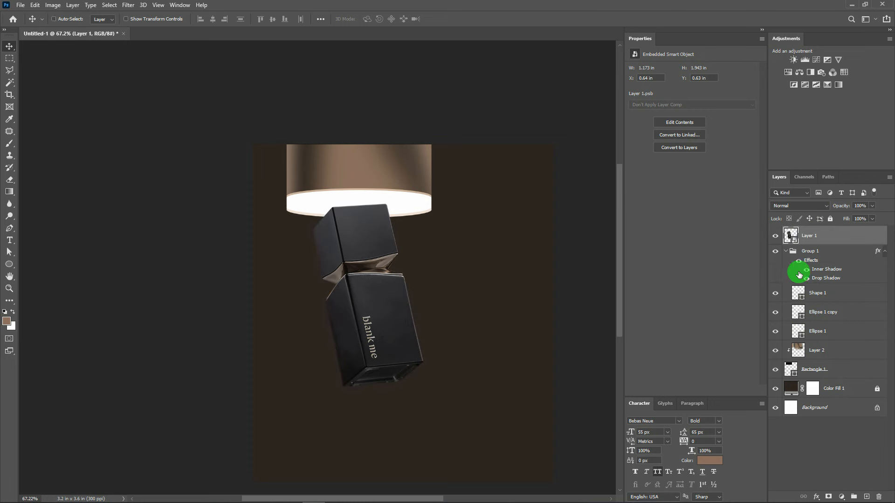
{"action": "left_click", "coordinate": [787, 251]}
{"action": "left_click", "coordinate": [423, 332]}
{"action": "left_click_drag", "start_coordinate": [424, 332], "coordinate": [449, 277]}
{"action": "left_click", "coordinate": [884, 251]}
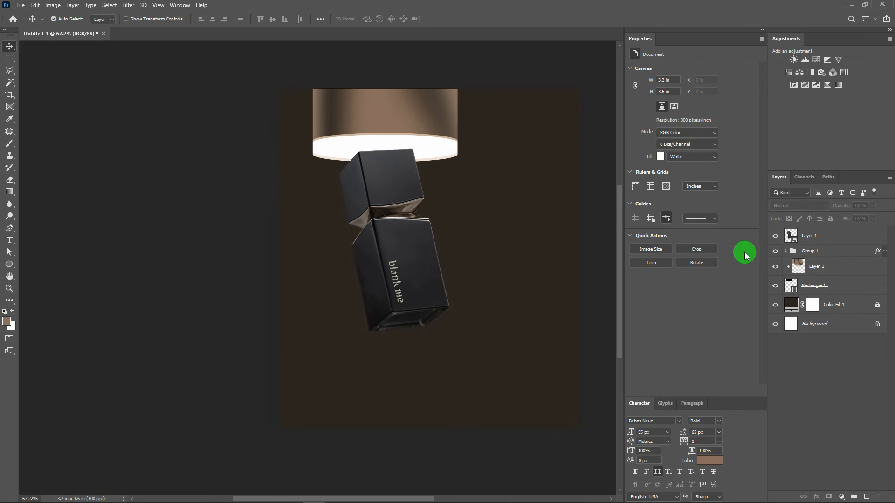
Step: Draw a brown rectangle about as wide as the lamp below the box, extending to the canvas's lower edge
{"action": "left_click", "coordinate": [798, 233]}
{"action": "left_click", "coordinate": [9, 264]}
{"action": "left_click_drag", "start_coordinate": [316, 369], "coordinate": [461, 484]}
{"action": "key", "text": "v"}
{"action": "left_click_drag", "start_coordinate": [366, 398], "coordinate": [367, 401]}
Step: Draw a brown ellipse over the lower rectangle's top edge and fit it to the rectangle's width, about 462 by 78 px
{"action": "scroll", "coordinate": [362, 404], "scroll_direction": "up", "scroll_amount": 6}
{"action": "left_click", "coordinate": [8, 263]}
{"action": "left_click", "coordinate": [40, 282]}
{"action": "left_click_drag", "start_coordinate": [284, 343], "coordinate": [470, 340]}
{"action": "scroll", "coordinate": [525, 351], "scroll_direction": "up", "scroll_amount": 5}
{"action": "key", "text": "ctrl+t"}
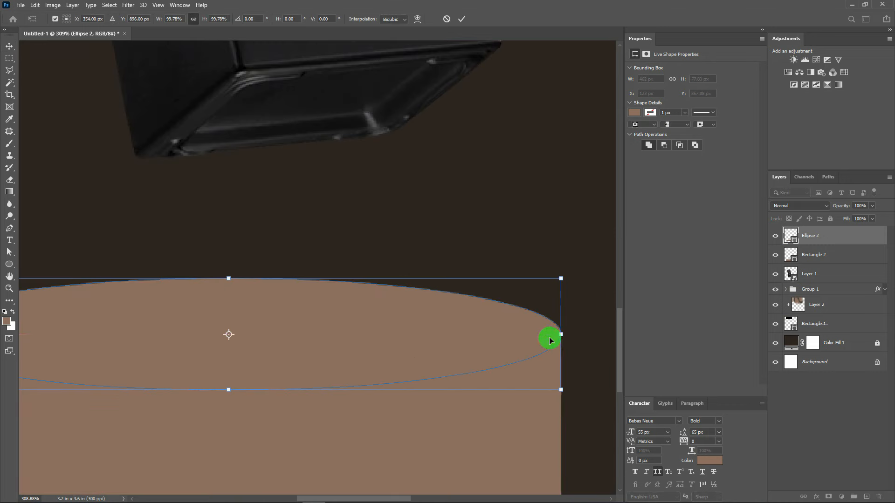
{"action": "scroll", "coordinate": [194, 335], "scroll_direction": "down", "scroll_amount": 5}
{"action": "key", "text": "Return"}
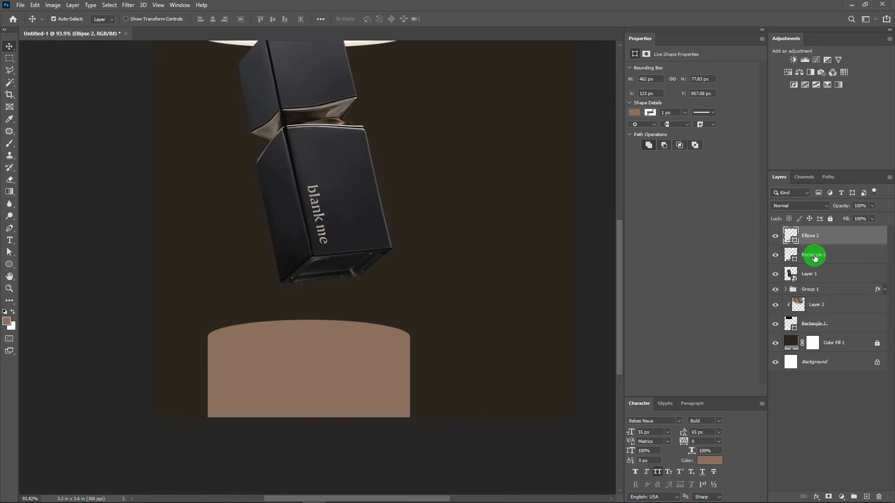
Step: Merge the brown ellipse and rectangle into one podium shape and align it directly beneath the lamp
{"action": "left_click", "coordinate": [814, 258], "text": "shift"}
{"action": "key", "text": "ctrl+e"}
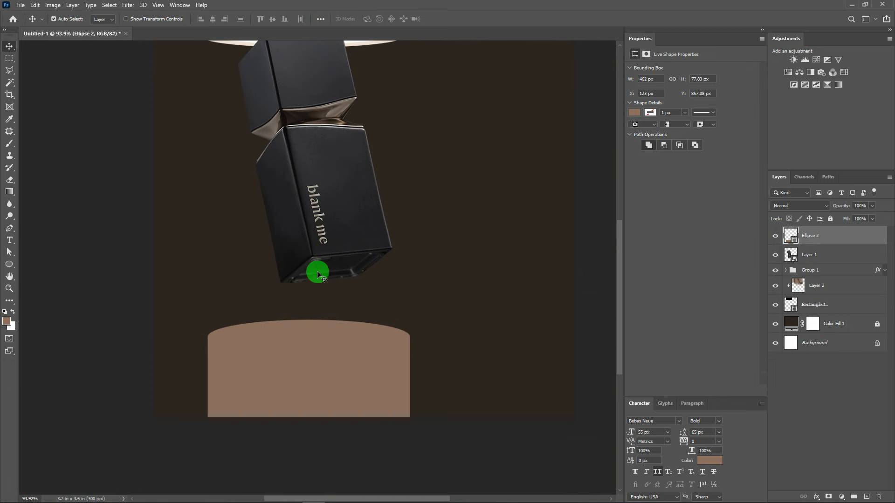
{"action": "scroll", "coordinate": [334, 343], "scroll_direction": "down", "scroll_amount": 3}
{"action": "left_click_drag", "start_coordinate": [330, 346], "coordinate": [323, 344]}
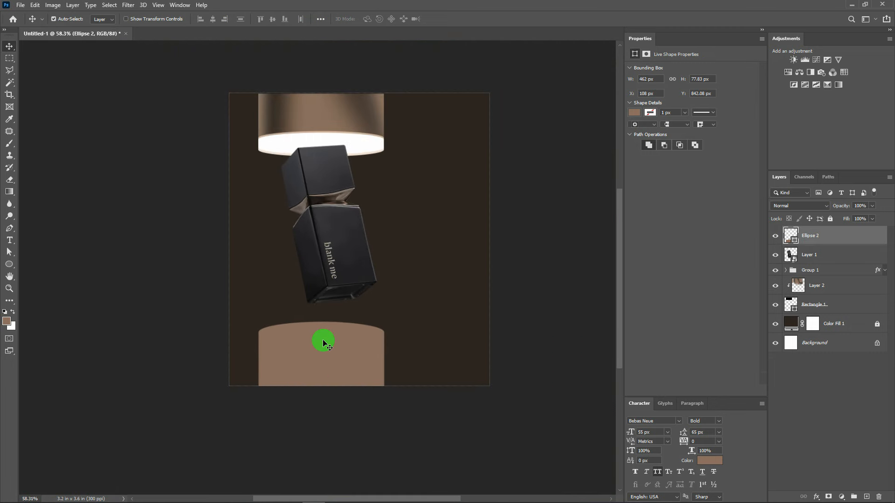
Step: Add a new layer clipped to the podium and brush both side edges with brown sampled from the box's neck
{"action": "scroll", "coordinate": [320, 357], "scroll_direction": "up", "scroll_amount": 2}
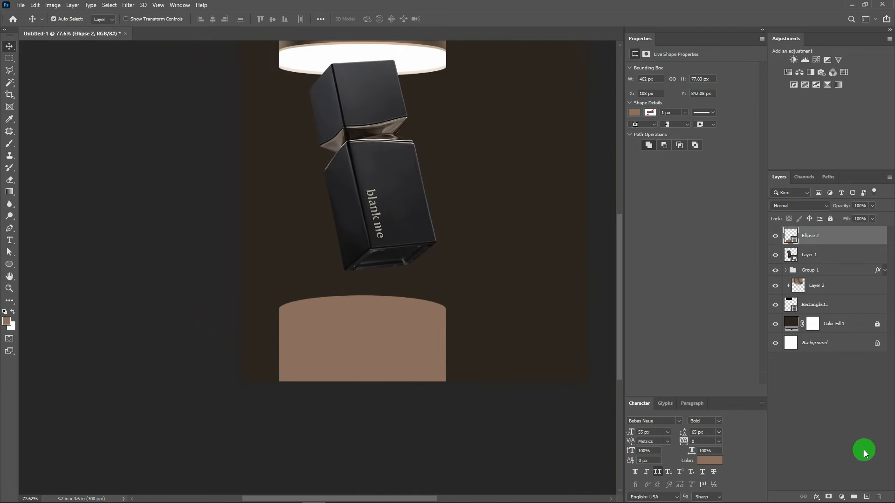
{"action": "left_click", "coordinate": [866, 497]}
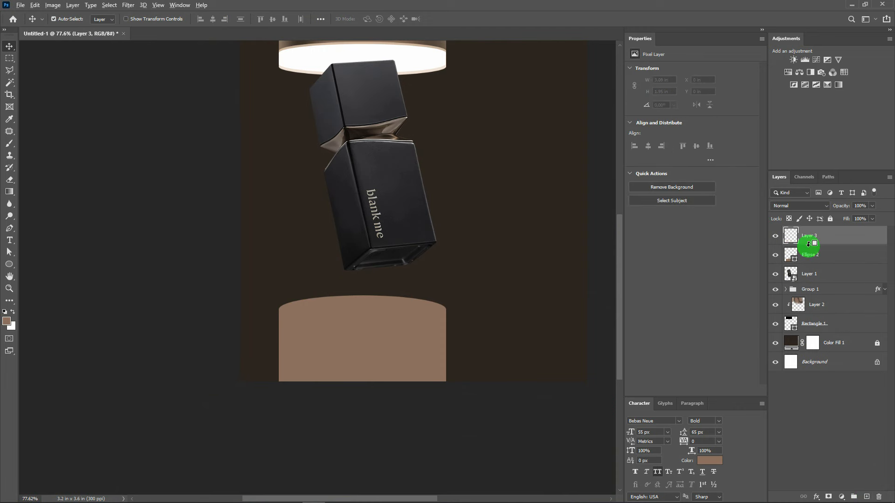
{"action": "key", "text": "b"}
{"action": "right_click", "coordinate": [317, 332], "text": "alt"}
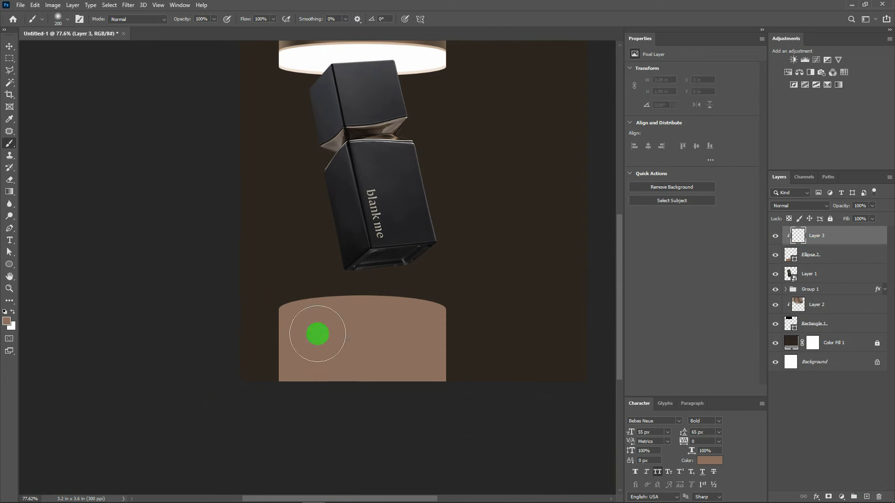
{"action": "left_click", "coordinate": [397, 136], "text": "alt"}
{"action": "left_click_drag", "start_coordinate": [270, 263], "coordinate": [271, 396]}
{"action": "left_click_drag", "start_coordinate": [465, 298], "coordinate": [462, 396]}
Step: Paint a soft vertical brown band down the podium's left part with a 176 px brush, sampling the box's neck
{"action": "left_click", "coordinate": [395, 139], "text": "alt"}
{"action": "right_click", "coordinate": [334, 306], "text": "alt"}
{"action": "left_click", "coordinate": [395, 138], "text": "alt"}
{"action": "left_click_drag", "start_coordinate": [321, 275], "coordinate": [314, 429]}
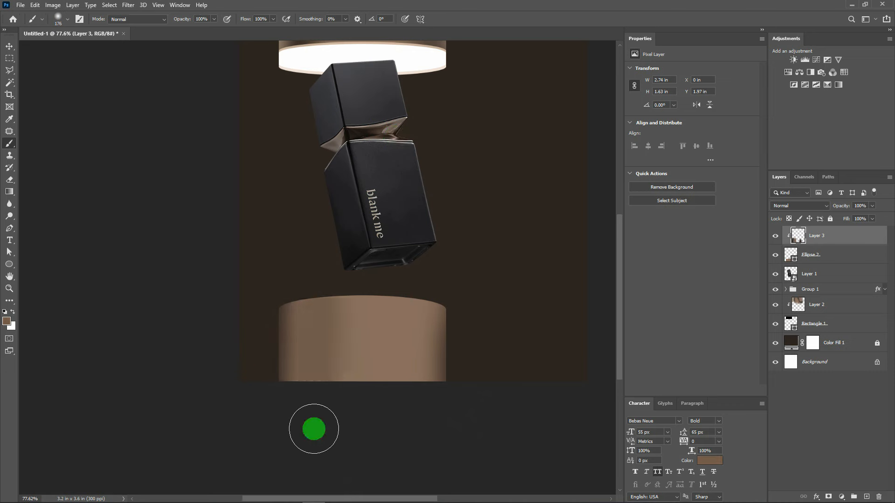
Step: Replace the last stroke with a brown band down the podium's middle, and brush a pale pink highlight near its left edge, 127 px at 64% opacity
{"action": "key", "text": "ctrl+z"}
{"action": "left_click_drag", "start_coordinate": [373, 273], "coordinate": [344, 369]}
{"action": "left_click", "coordinate": [6, 321]}
{"action": "left_click", "coordinate": [582, 225]}
{"action": "left_click", "coordinate": [771, 208]}
{"action": "right_click", "coordinate": [353, 279], "text": "alt"}
{"action": "left_click_drag", "start_coordinate": [187, 19], "coordinate": [175, 19]}
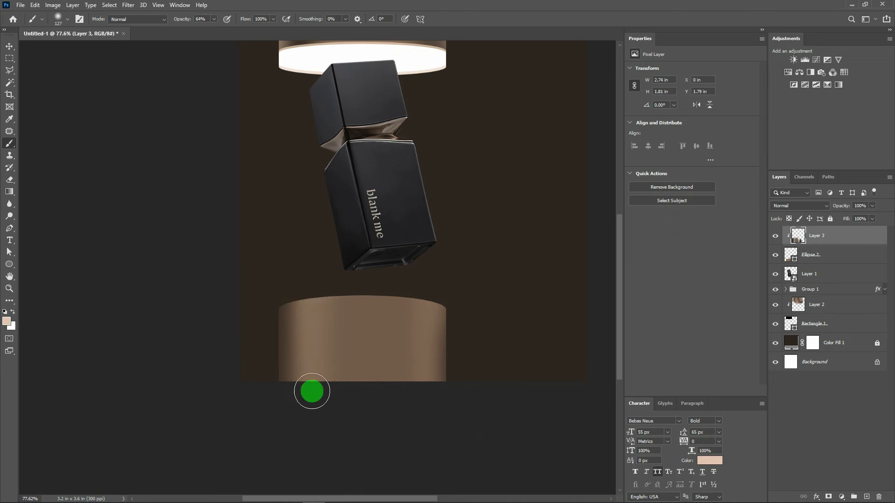
{"action": "left_click_drag", "start_coordinate": [316, 278], "coordinate": [314, 396]}
Step: Brush a fainter vertical pale pink highlight down the podium just right of its middle, using reduced brush opacity
{"action": "scroll", "coordinate": [326, 336], "scroll_direction": "up", "scroll_amount": 1}
{"action": "left_click_drag", "start_coordinate": [186, 20], "coordinate": [157, 17]}
{"action": "left_click_drag", "start_coordinate": [375, 272], "coordinate": [376, 387]}
{"action": "left_click", "coordinate": [425, 366], "text": "alt"}
{"action": "key", "text": "v"}
Step: Add a cream Inner Shadow in Normal blend mode to the podium shape's layer style
{"action": "scroll", "coordinate": [425, 342], "scroll_direction": "down", "scroll_amount": 4}
{"action": "scroll", "coordinate": [359, 362], "scroll_direction": "up", "scroll_amount": 3}
{"action": "left_click", "coordinate": [851, 258]}
{"action": "double_click", "coordinate": [851, 258]}
{"action": "left_click", "coordinate": [560, 248]}
{"action": "left_click", "coordinate": [715, 217]}
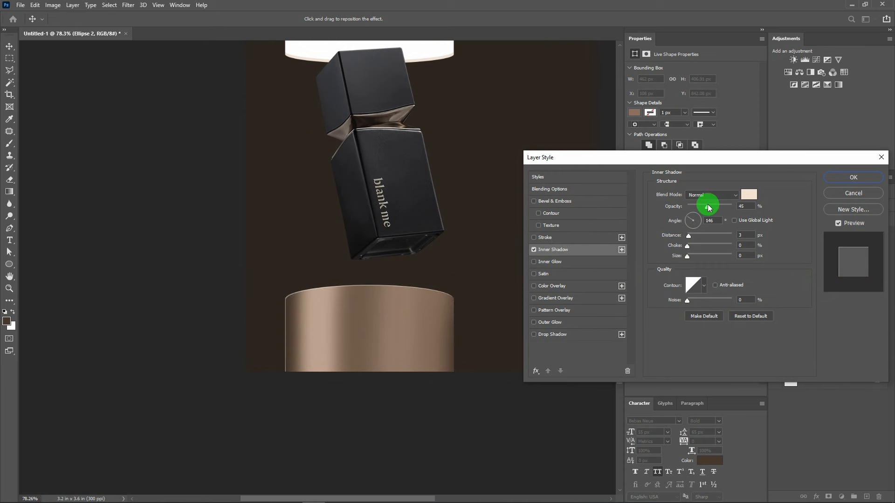
Step: Set the podium's Inner Shadow to 44% opacity, a 90° angle and a size of 2 px, and apply it
{"action": "left_click_drag", "start_coordinate": [708, 208], "coordinate": [706, 207]}
{"action": "left_click_drag", "start_coordinate": [688, 236], "coordinate": [689, 236]}
{"action": "left_click_drag", "start_coordinate": [687, 257], "coordinate": [687, 257]}
{"action": "left_click_drag", "start_coordinate": [715, 220], "coordinate": [702, 223]}
{"action": "type", "text": "90"}
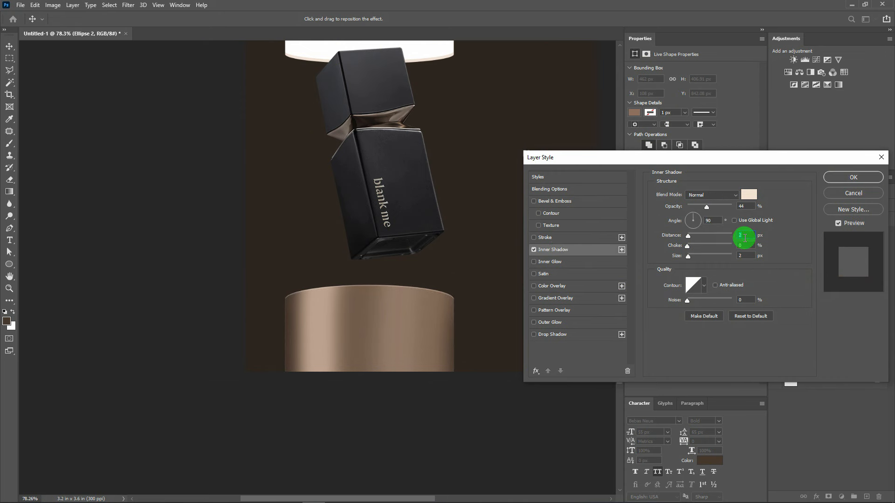
{"action": "key", "text": "Return"}
{"action": "scroll", "coordinate": [421, 296], "scroll_direction": "down", "scroll_amount": 5}
{"action": "left_click_drag", "start_coordinate": [419, 296], "coordinate": [406, 347]}
{"action": "left_click", "coordinate": [485, 280]}
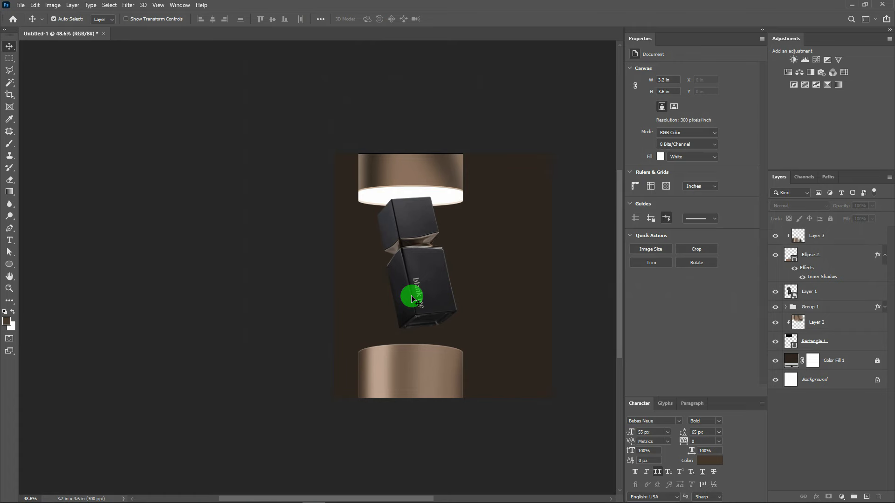
Step: Switch to Pinterest in the browser and search for "shadow background"
{"action": "mouse_move", "coordinate": [283, 499]}
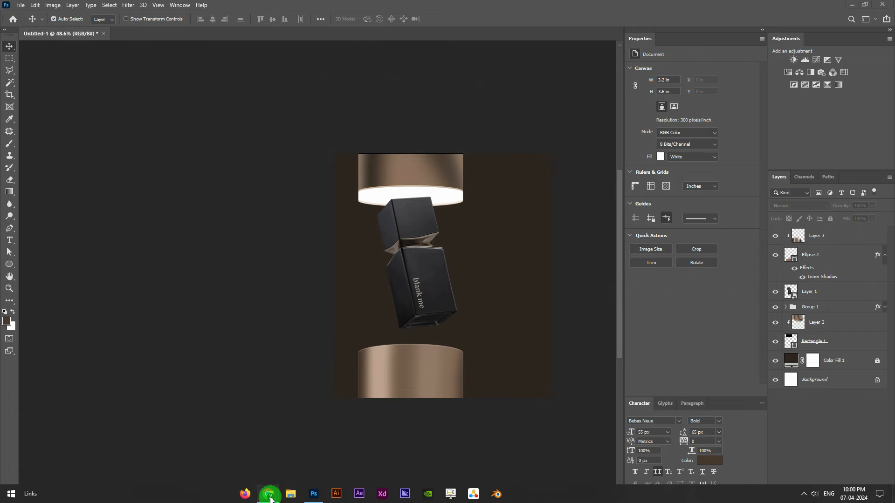
{"action": "left_click", "coordinate": [270, 494]}
{"action": "left_click", "coordinate": [257, 60]}
{"action": "type", "text": "s"}
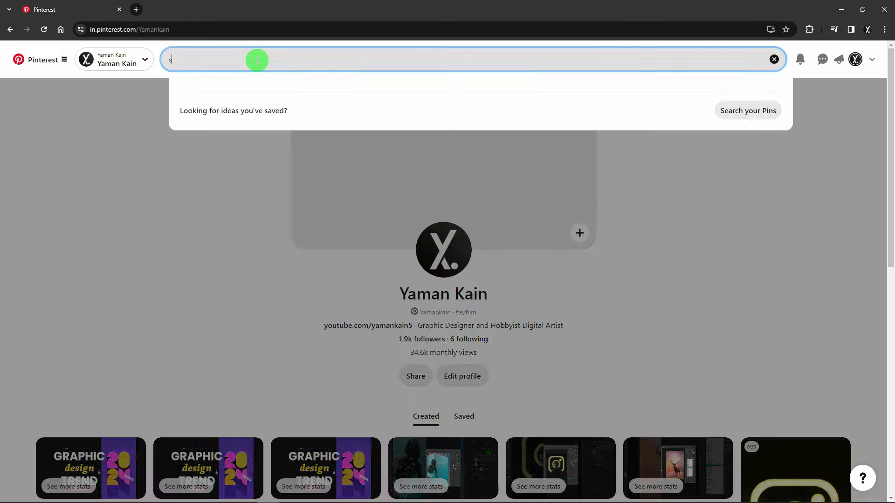
{"action": "type", "text": "hadow background"}
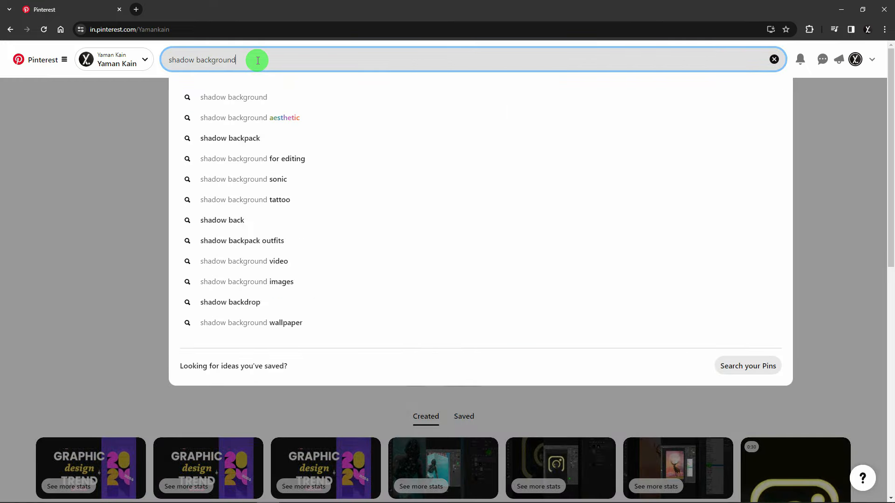
{"action": "key", "text": "Return"}
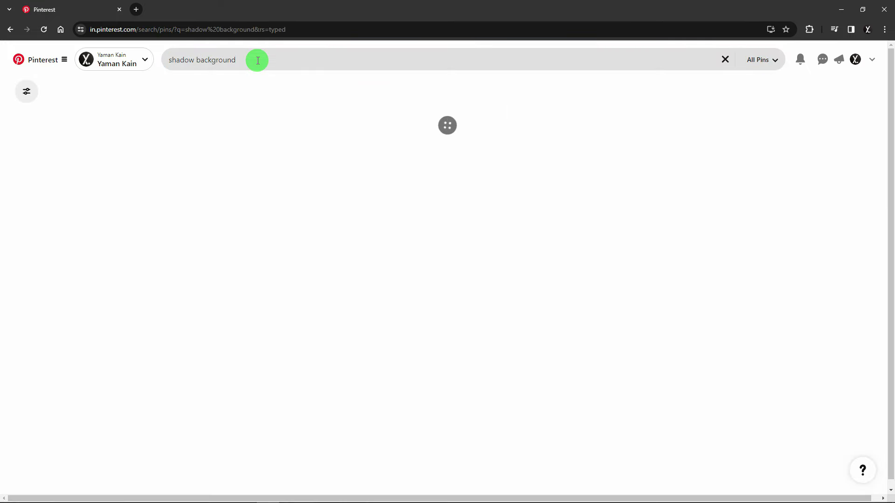
Step: Browse the shadow backgrounds, open the dark image with a window-frame shadow on a wall and copy it
{"action": "scroll", "coordinate": [8, 198], "scroll_direction": "down", "scroll_amount": 10}
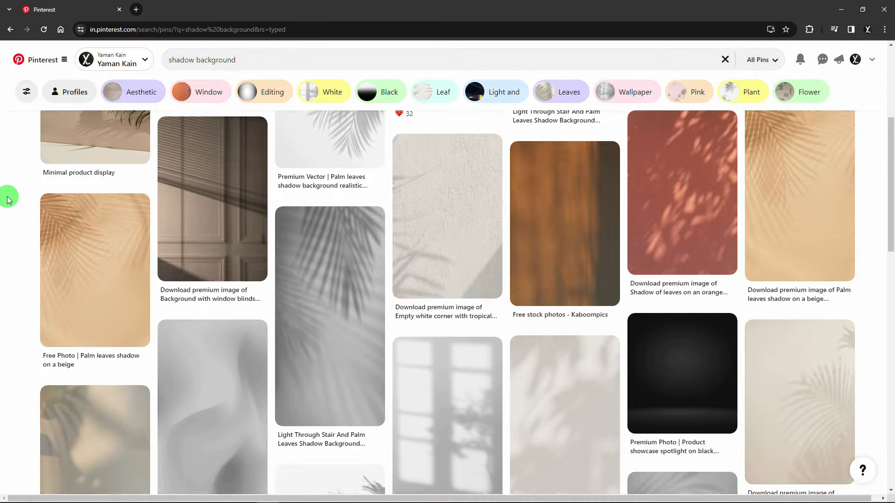
{"action": "scroll", "coordinate": [8, 198], "scroll_direction": "down", "scroll_amount": 5}
{"action": "scroll", "coordinate": [443, 242], "scroll_direction": "down", "scroll_amount": 15}
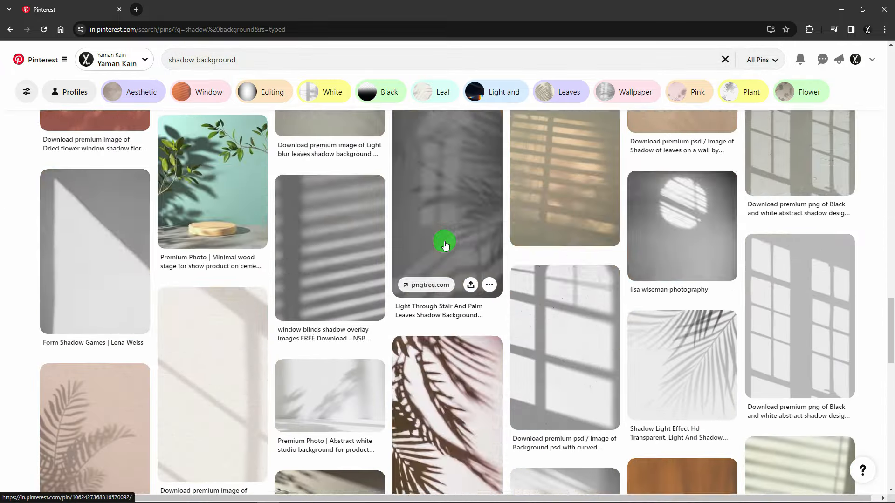
{"action": "scroll", "coordinate": [444, 242], "scroll_direction": "down", "scroll_amount": 5}
{"action": "scroll", "coordinate": [447, 242], "scroll_direction": "up", "scroll_amount": 10}
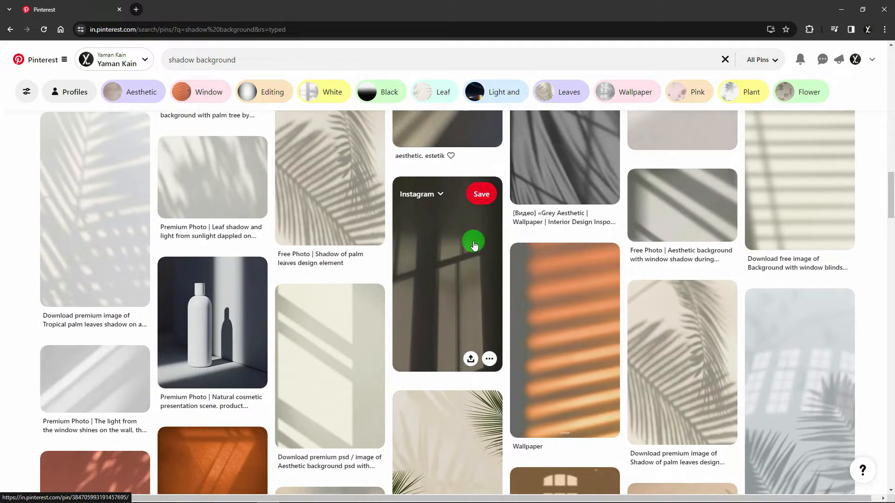
{"action": "scroll", "coordinate": [474, 244], "scroll_direction": "up", "scroll_amount": 3}
{"action": "left_click", "coordinate": [424, 412]}
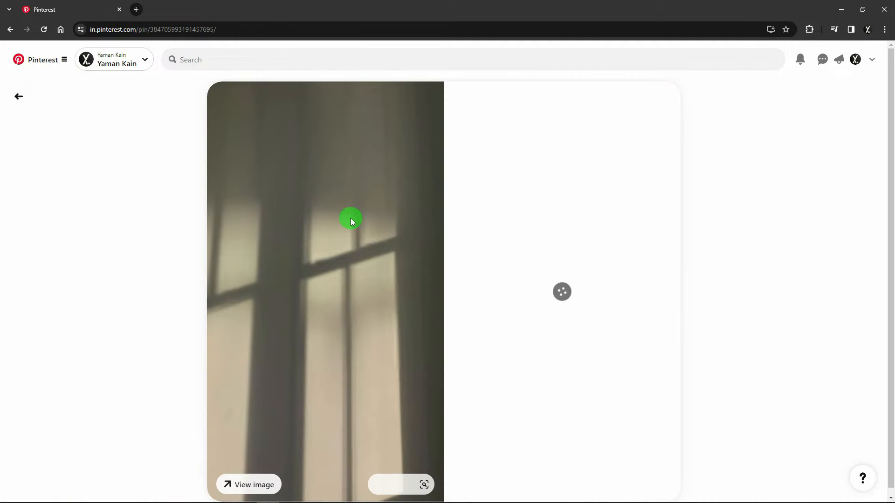
{"action": "right_click", "coordinate": [337, 209]}
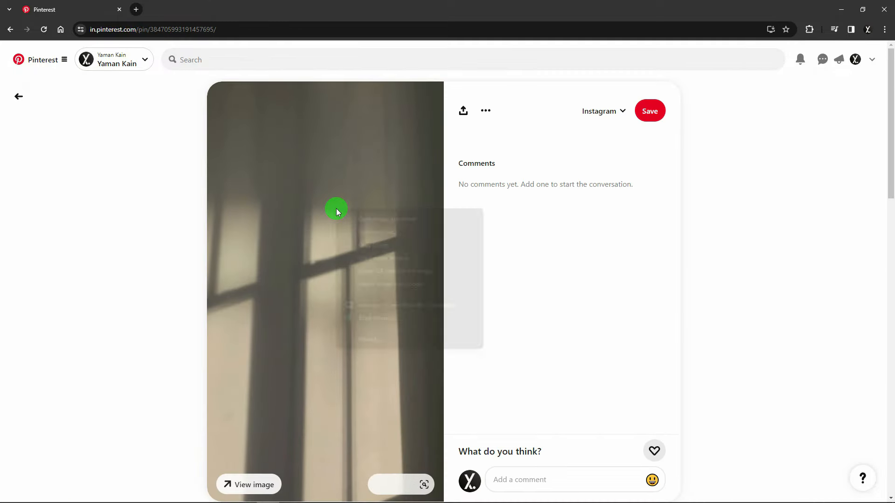
{"action": "left_click", "coordinate": [366, 248]}
{"action": "scroll", "coordinate": [359, 252], "scroll_direction": "down", "scroll_amount": 4}
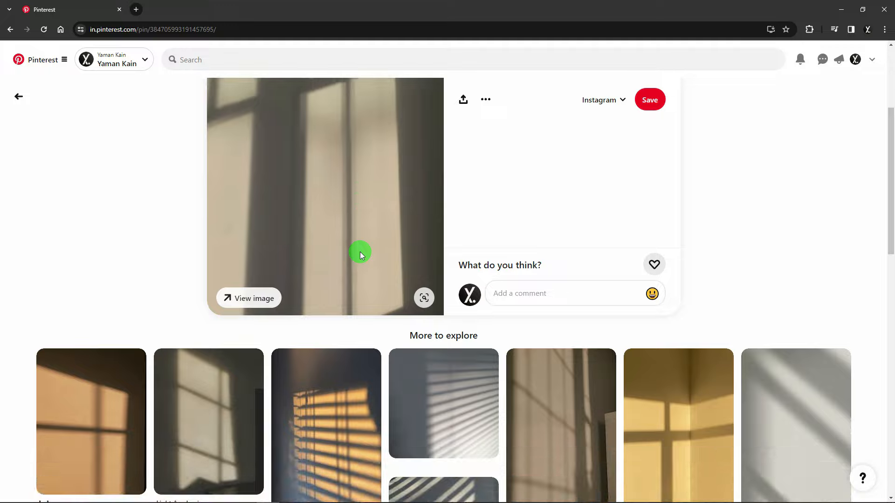
Step: Return to Photoshop, paste the window-shadow image and scale it to about 3.63 × 6.44 in so it covers the canvas
{"action": "key", "text": "alt+Tab"}
{"action": "key", "text": "ctrl+v"}
{"action": "key", "text": "ctrl+t"}
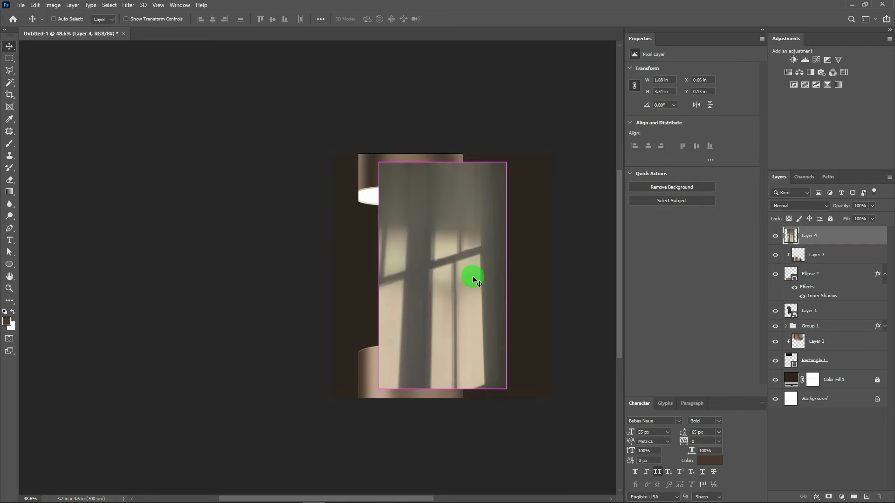
{"action": "left_click_drag", "start_coordinate": [445, 161], "coordinate": [454, 55]}
{"action": "left_click", "coordinate": [633, 223]}
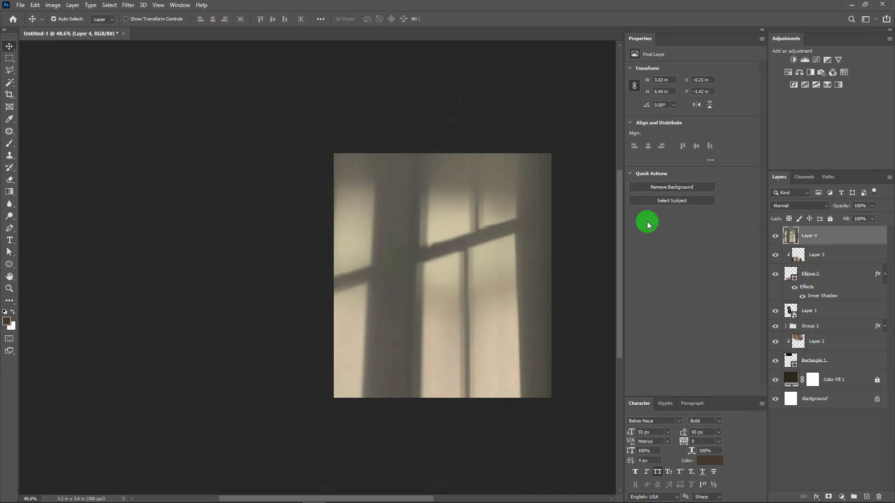
Step: Move the window-shadow layer directly above the dark color fill and blend it with Color Dodge at 40% opacity
{"action": "left_click_drag", "start_coordinate": [818, 242], "coordinate": [810, 370]}
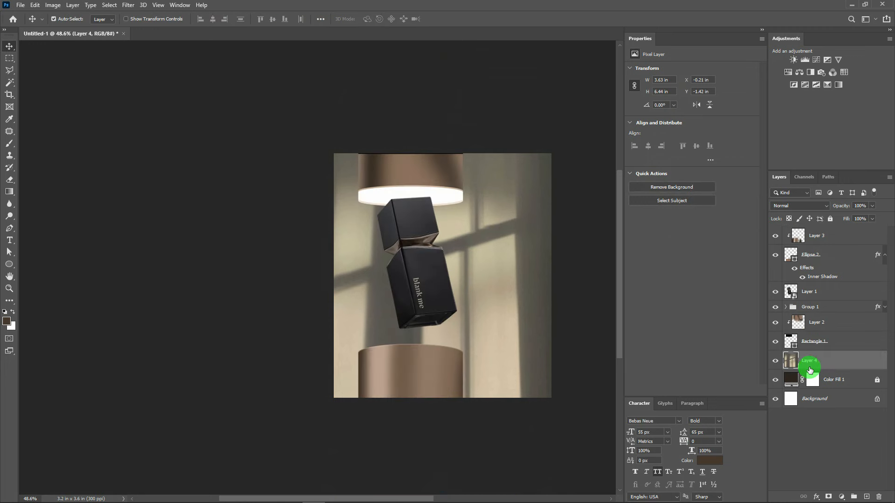
{"action": "left_click", "coordinate": [798, 206]}
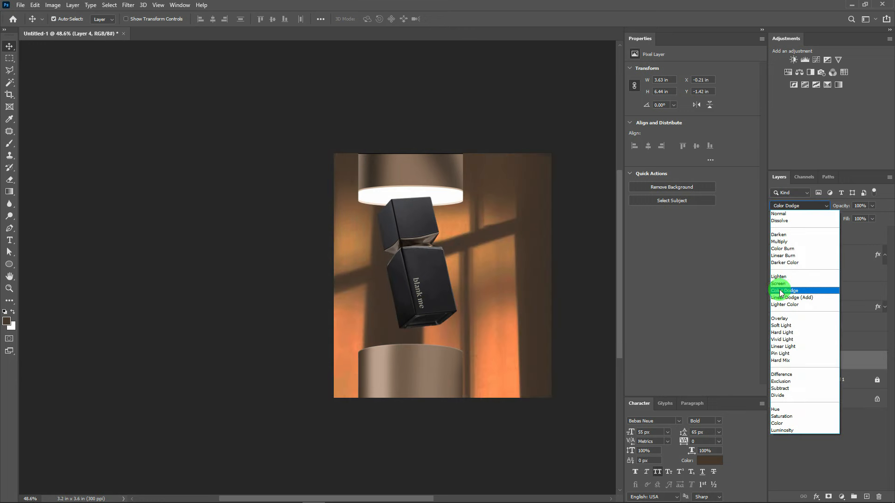
{"action": "left_click", "coordinate": [781, 291]}
{"action": "type", "text": "40"}
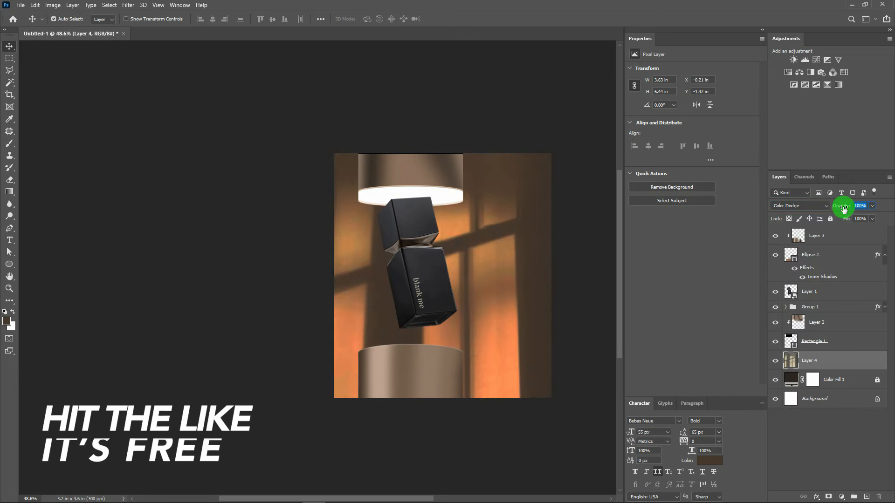
{"action": "key", "text": "Return"}
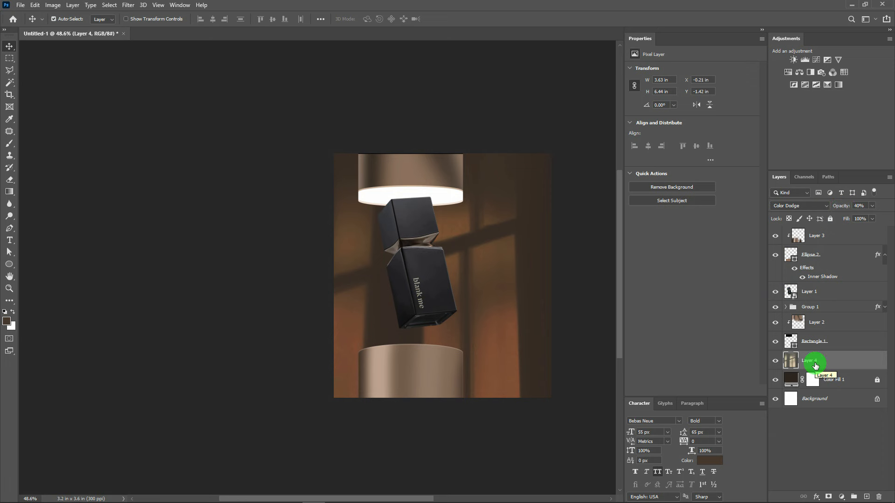
Step: Desaturate the window-shadow layer completely with Hue/Saturation, setting Saturation to -100
{"action": "key", "text": "ctrl+u"}
{"action": "left_click_drag", "start_coordinate": [653, 227], "coordinate": [591, 240]}
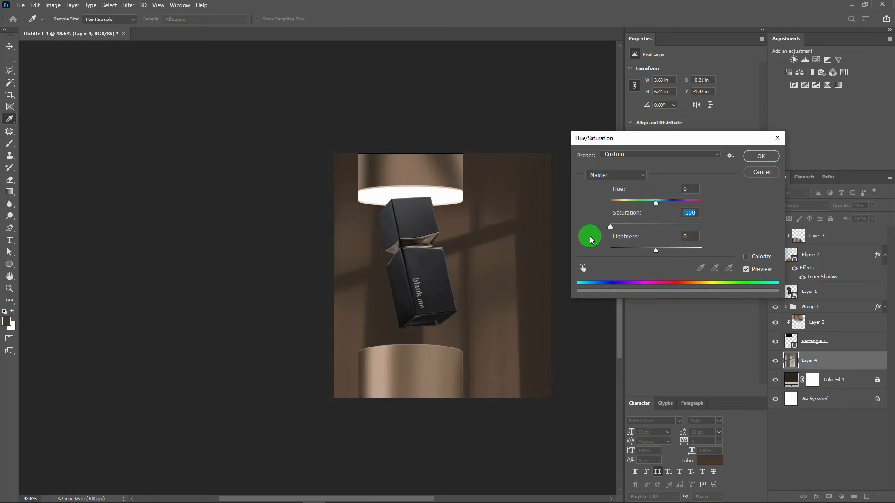
{"action": "left_click", "coordinate": [748, 161]}
{"action": "scroll", "coordinate": [510, 317], "scroll_direction": "up", "scroll_amount": 3}
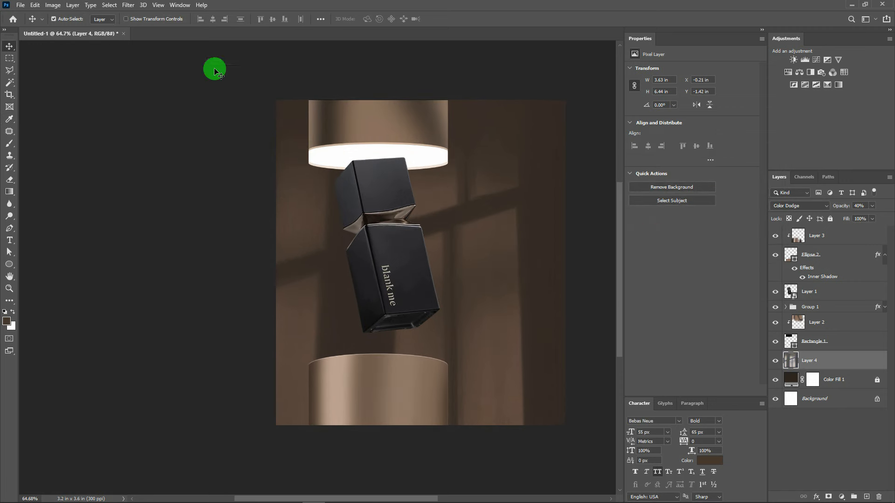
Step: Soften the window-shadow layer with a Gaussian Blur of 15 pixels radius
{"action": "left_click", "coordinate": [127, 5]}
{"action": "mouse_move", "coordinate": [186, 115]}
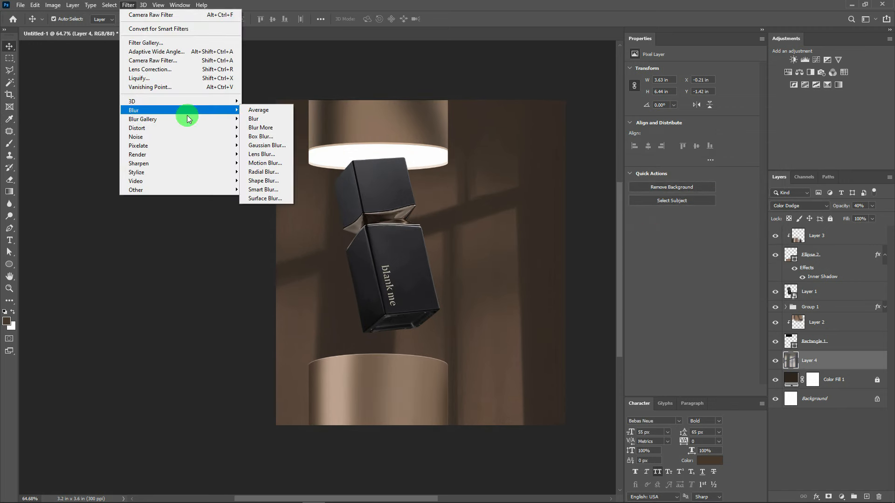
{"action": "left_click", "coordinate": [266, 146]}
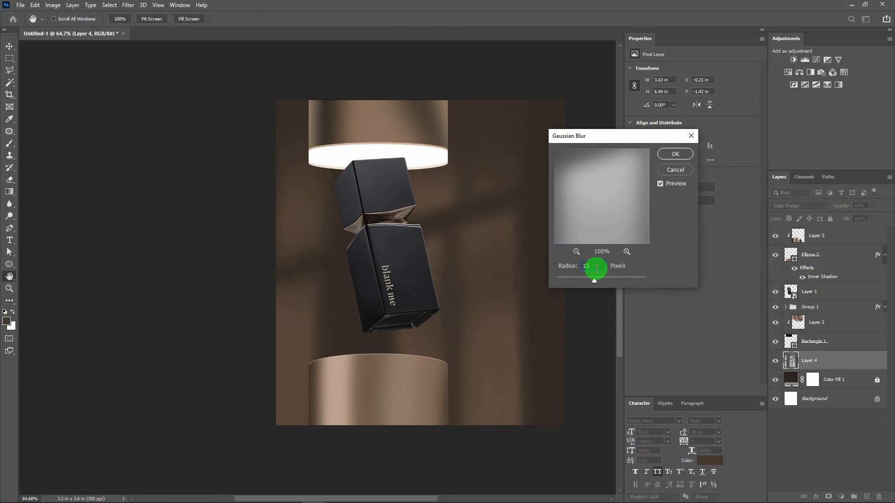
{"action": "key", "text": "Return"}
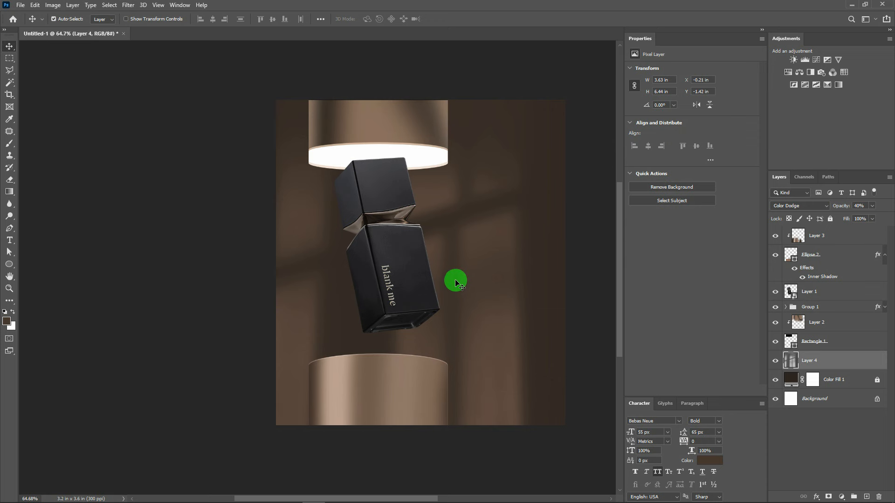
Step: Duplicate the window-shadow layer, clip the copy to the cosmetic box layer and compare the box with and without it
{"action": "left_click_drag", "start_coordinate": [834, 363], "coordinate": [867, 496]}
{"action": "left_click_drag", "start_coordinate": [818, 356], "coordinate": [791, 302]}
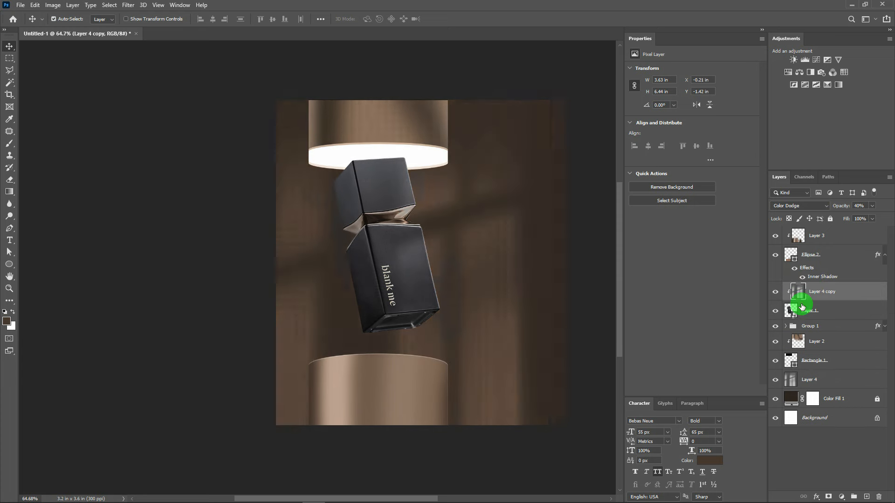
{"action": "left_click", "coordinate": [775, 297]}
{"action": "left_click", "coordinate": [775, 296]}
{"action": "left_click", "coordinate": [776, 297]}
{"action": "left_click", "coordinate": [775, 296]}
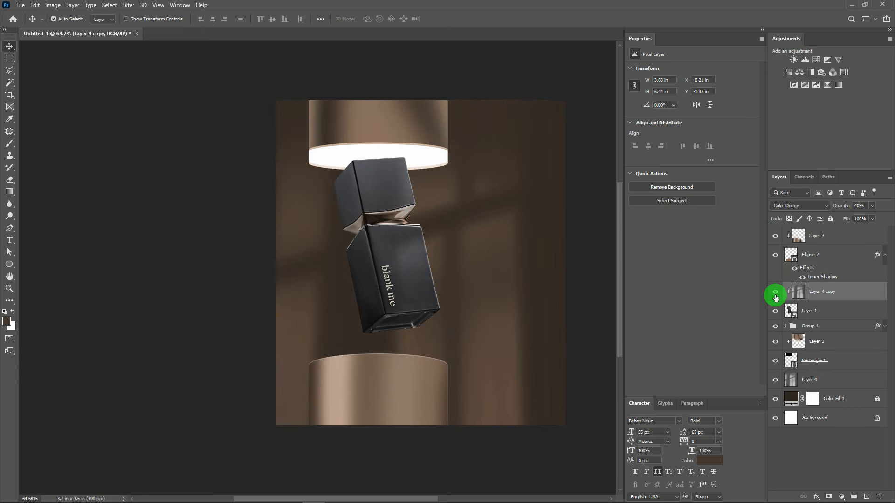
Step: Add a Brightness/Contrast adjustment above the background window-shadow layer with brightness 101 and contrast 30
{"action": "left_click", "coordinate": [884, 258]}
{"action": "left_click", "coordinate": [817, 364]}
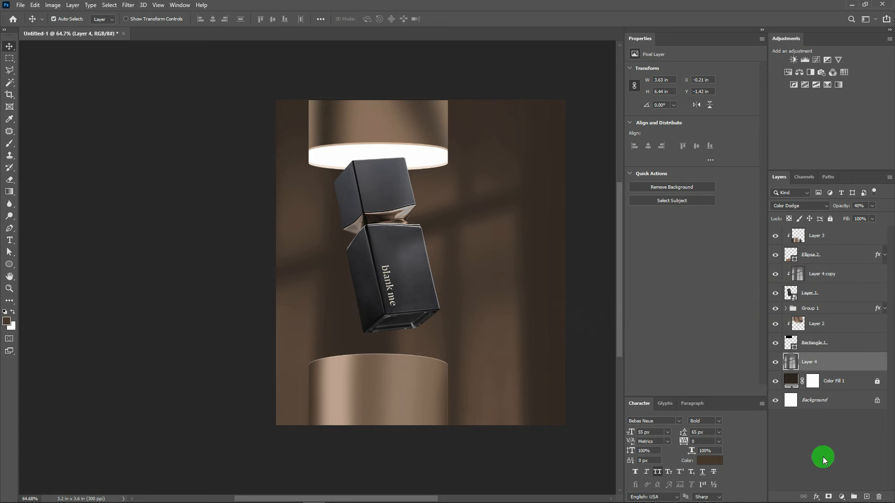
{"action": "left_click", "coordinate": [841, 497]}
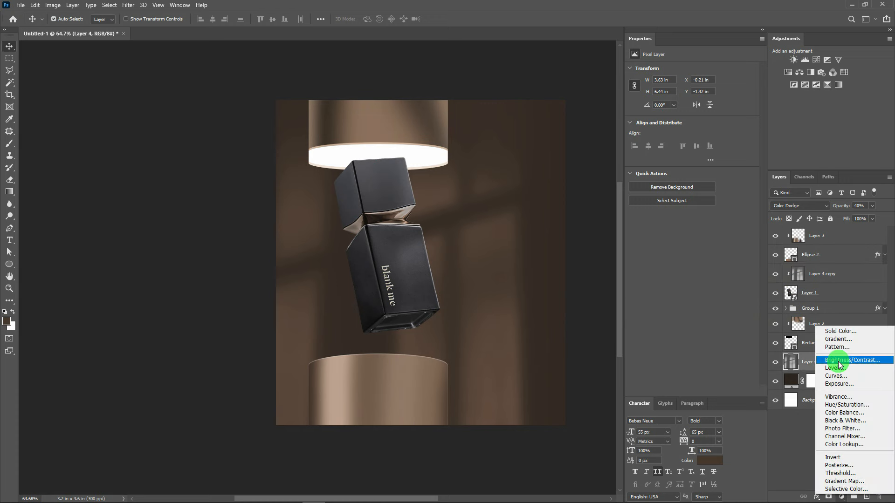
{"action": "left_click", "coordinate": [839, 361]}
{"action": "left_click_drag", "start_coordinate": [705, 98], "coordinate": [718, 97]}
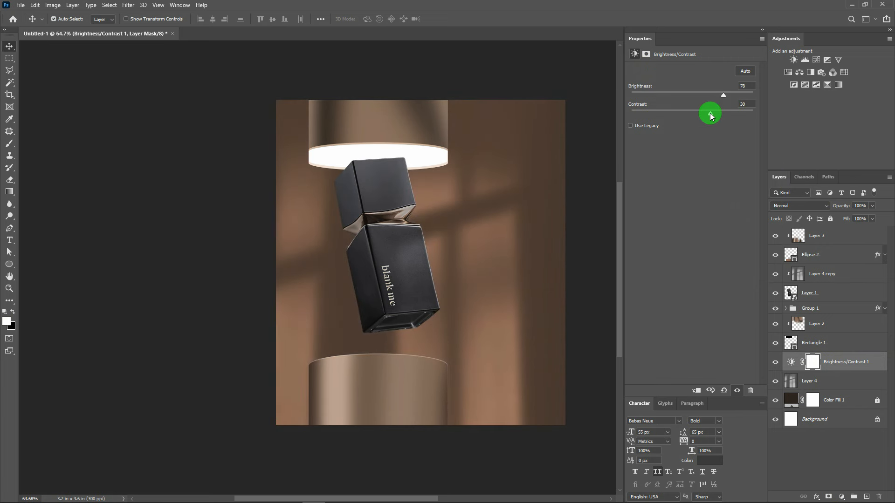
{"action": "left_click_drag", "start_coordinate": [723, 95], "coordinate": [733, 96]}
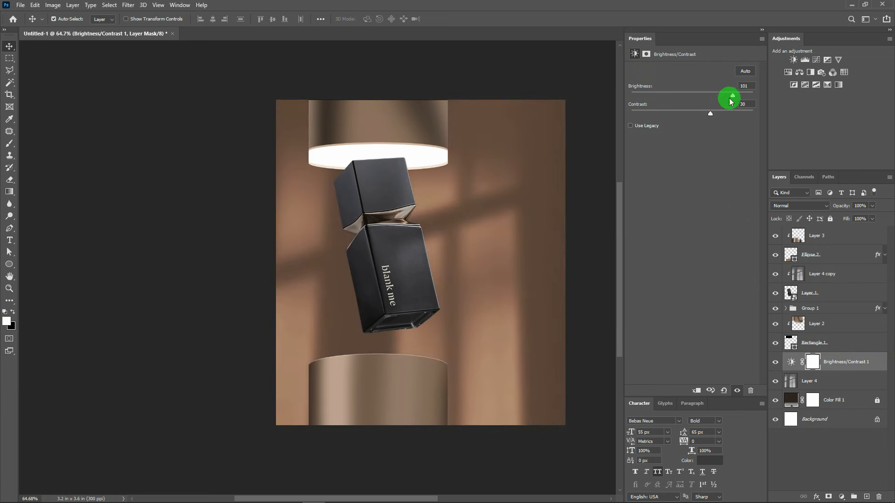
Step: Invert the Brightness/Contrast mask and paint white into it behind the cosmetic box with a large soft brush at 61% opacity
{"action": "left_click", "coordinate": [813, 364]}
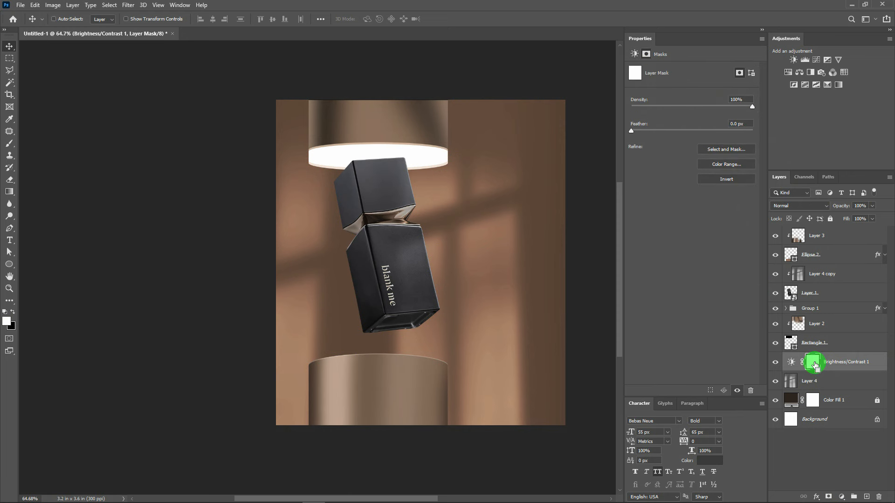
{"action": "key", "text": "ctrl+i"}
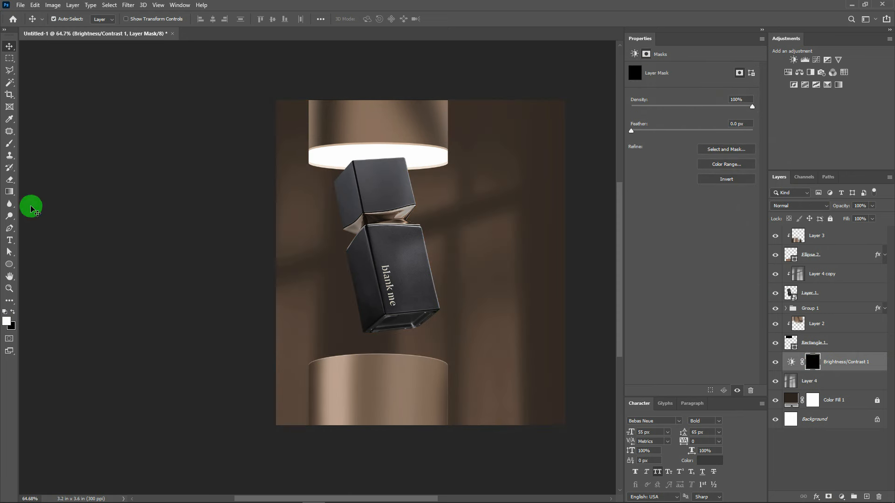
{"action": "left_click", "coordinate": [10, 147]}
{"action": "mouse_move", "coordinate": [383, 275]}
{"action": "left_mouse_down"}
{"action": "mouse_move", "coordinate": [458, 278]}
{"action": "mouse_move", "coordinate": [450, 252]}
{"action": "left_mouse_up"}
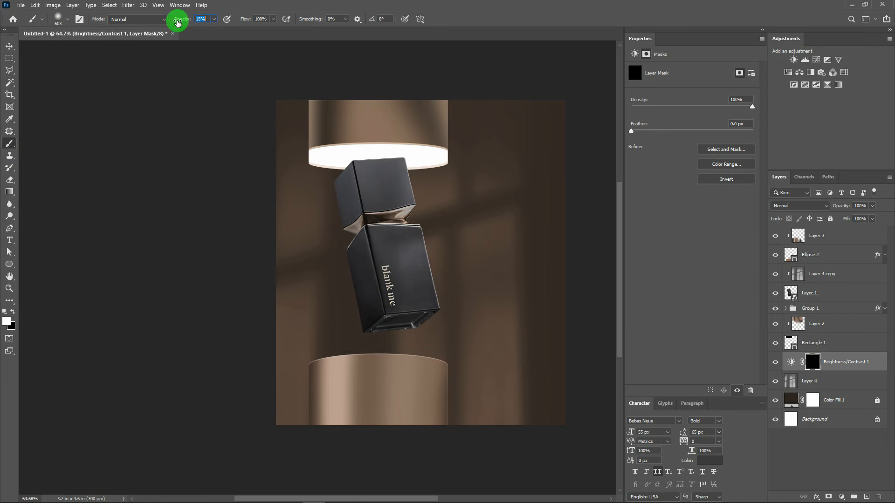
{"action": "left_click_drag", "start_coordinate": [388, 310], "coordinate": [404, 308]}
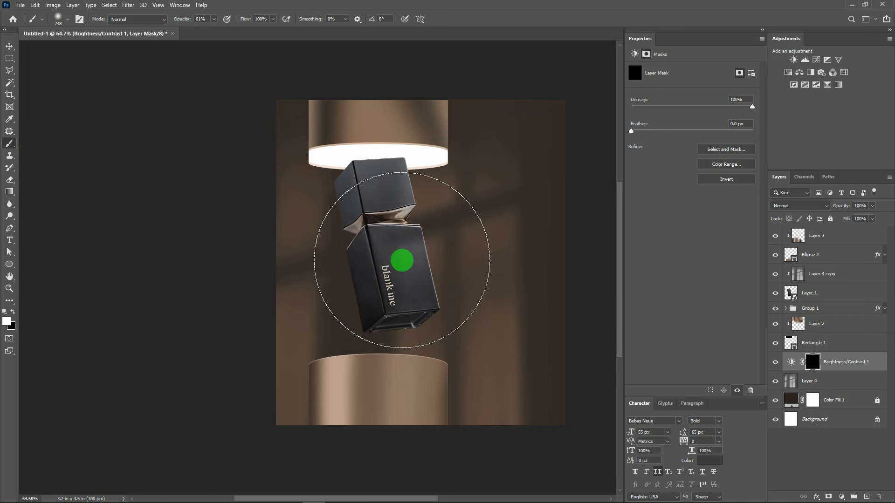
{"action": "left_click", "coordinate": [392, 254]}
{"action": "left_click", "coordinate": [393, 254]}
{"action": "left_click", "coordinate": [392, 255]}
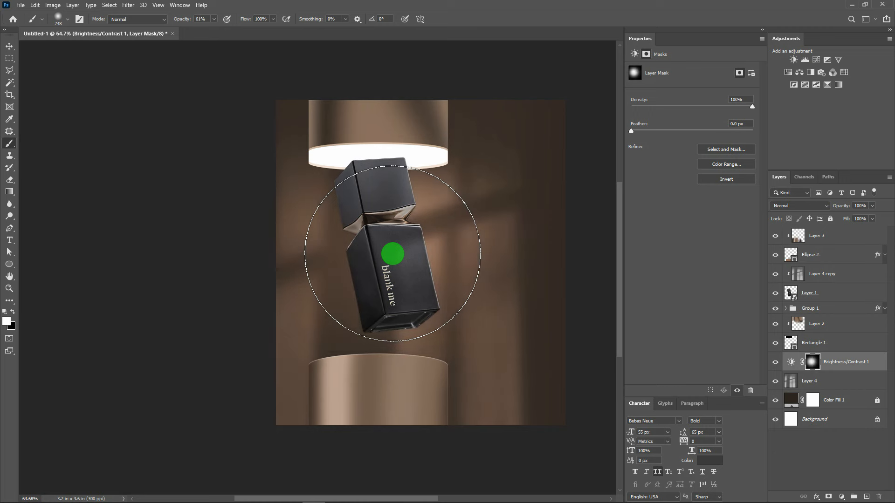
Step: Add a second Brightness/Contrast adjustment above the first one, with brightness -26 and contrast 36
{"action": "left_click", "coordinate": [868, 363]}
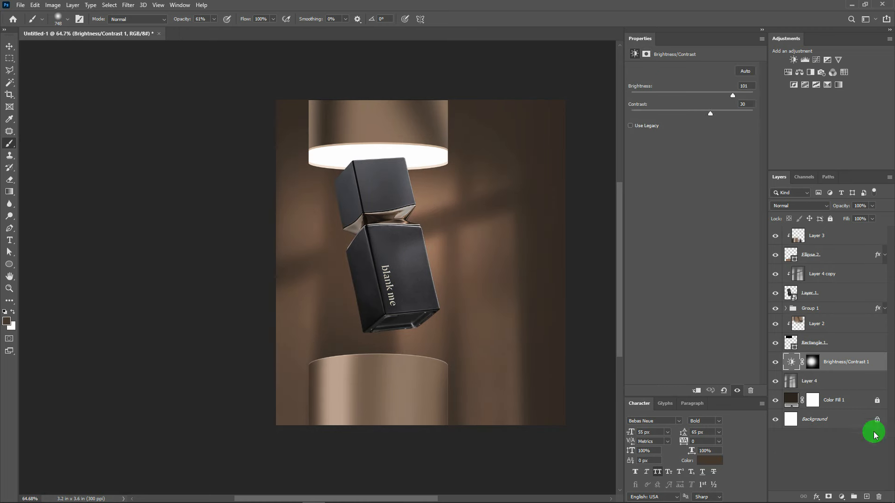
{"action": "left_click", "coordinate": [842, 497]}
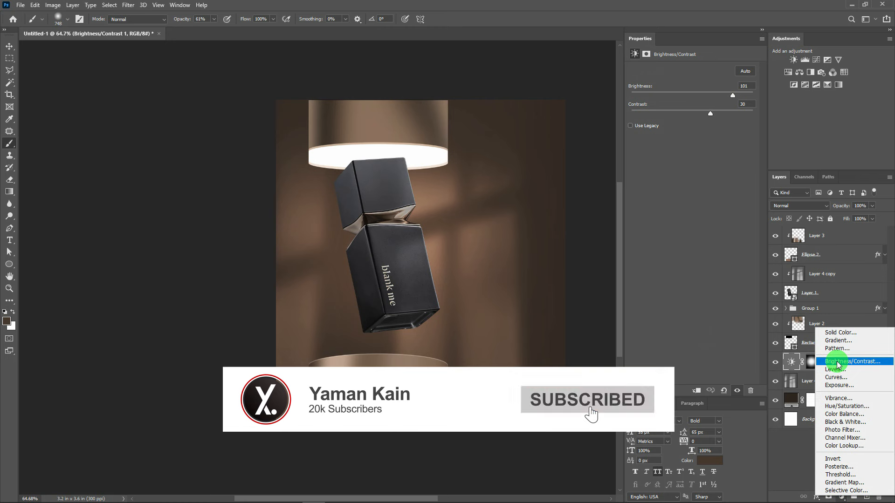
{"action": "left_click", "coordinate": [837, 362]}
{"action": "left_click_drag", "start_coordinate": [691, 96], "coordinate": [714, 111]}
Step: Invert the second Brightness/Contrast mask and paint white along the poster's left and right edges to darken them
{"action": "left_click", "coordinate": [811, 366]}
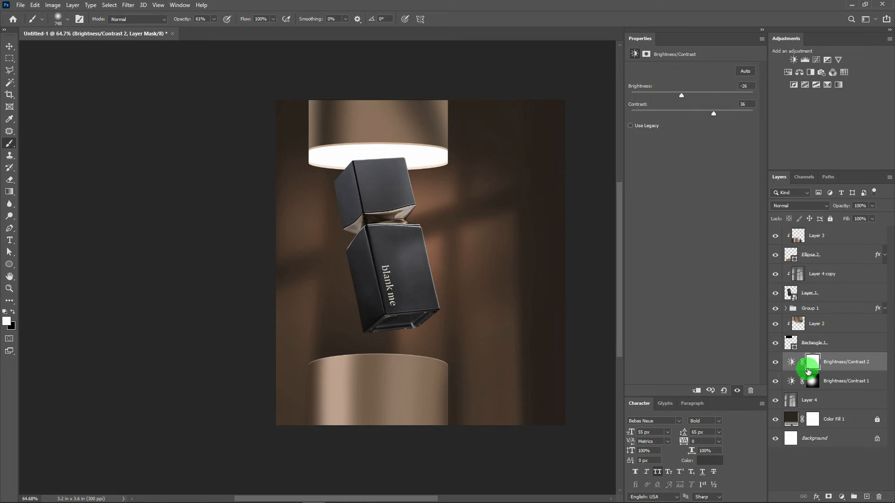
{"action": "key", "text": "ctrl+i"}
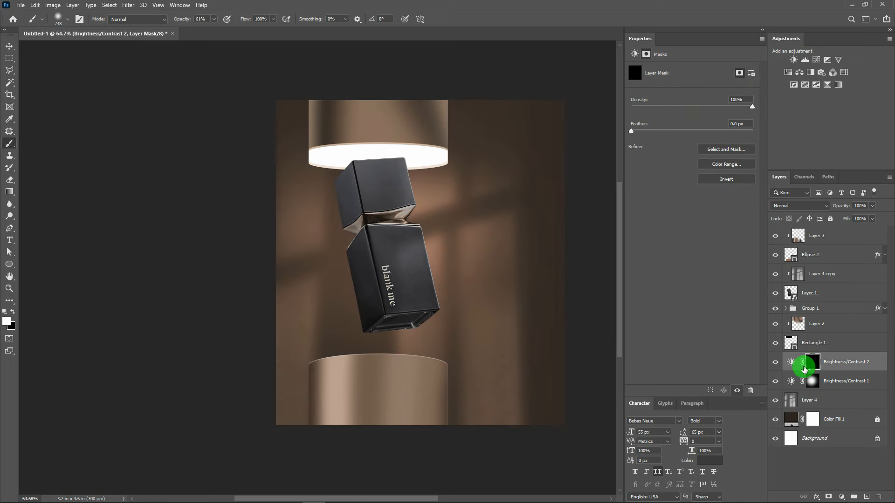
{"action": "scroll", "coordinate": [419, 145], "scroll_direction": "down", "scroll_amount": 3}
{"action": "mouse_move", "coordinate": [535, 113]}
{"action": "left_mouse_down"}
{"action": "mouse_move", "coordinate": [549, 304]}
{"action": "mouse_move", "coordinate": [551, 222]}
{"action": "left_mouse_up"}
{"action": "mouse_move", "coordinate": [300, 375]}
{"action": "left_mouse_down"}
{"action": "mouse_move", "coordinate": [278, 315]}
{"action": "mouse_move", "coordinate": [290, 104]}
{"action": "left_mouse_up"}
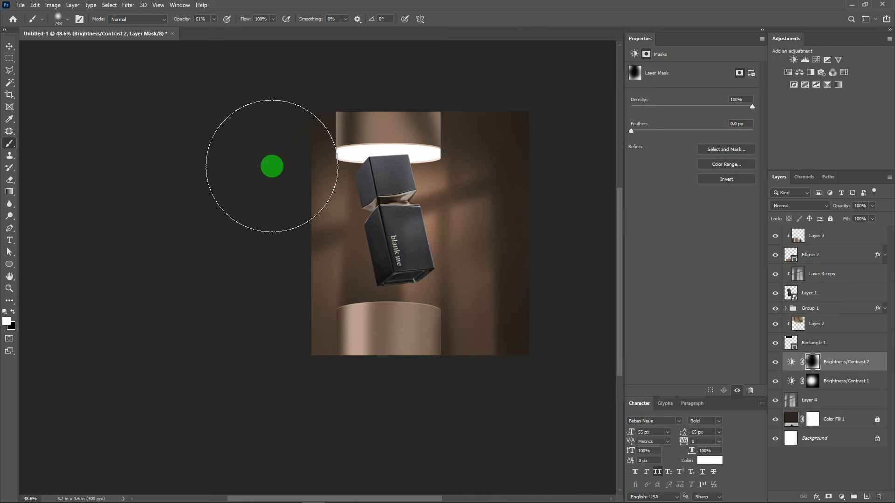
Step: Add a Curves adjustment clipped to the cosmetic box layer and shape an S-curve with its upper point at input 150, output 179
{"action": "scroll", "coordinate": [308, 152], "scroll_direction": "up", "scroll_amount": 2}
{"action": "key", "text": "v"}
{"action": "left_click", "coordinate": [827, 359]}
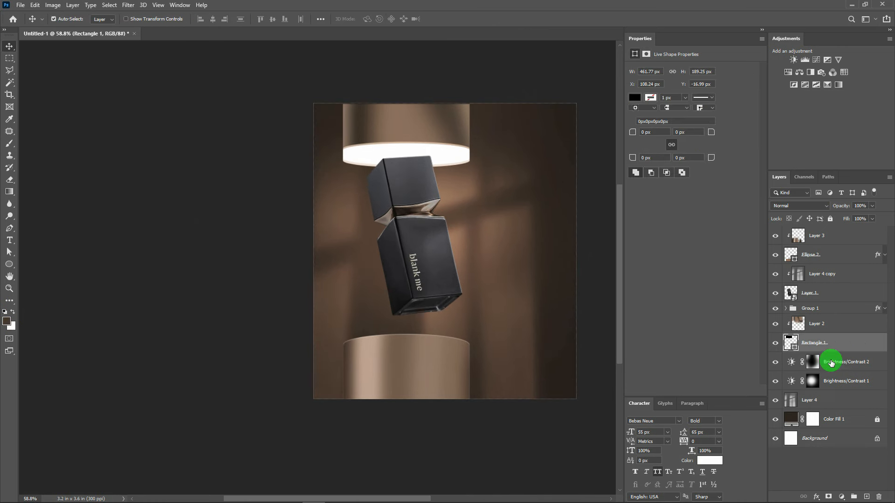
{"action": "left_click", "coordinate": [415, 279]}
{"action": "scroll", "coordinate": [410, 222], "scroll_direction": "up", "scroll_amount": 1}
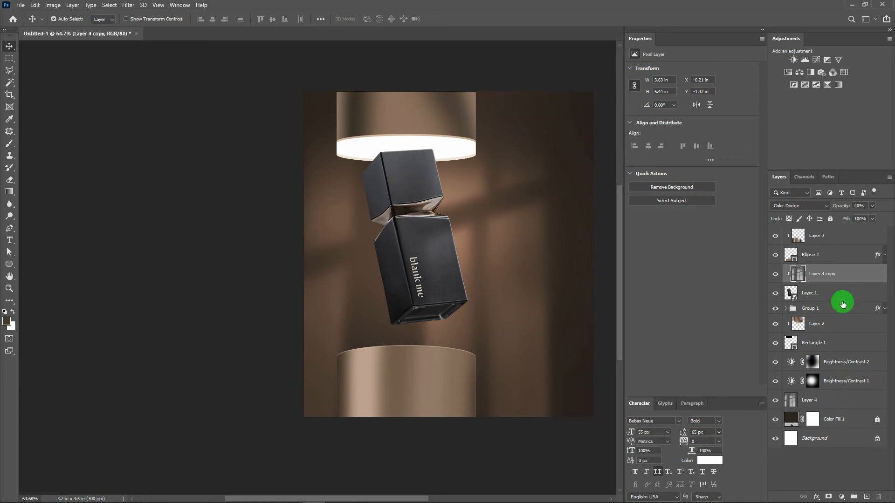
{"action": "left_click", "coordinate": [832, 296]}
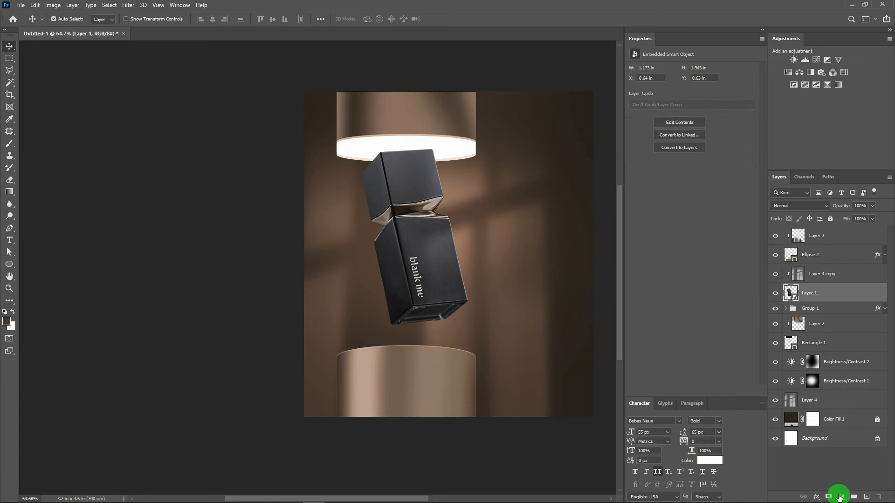
{"action": "left_click", "coordinate": [841, 496]}
{"action": "left_click", "coordinate": [834, 377]}
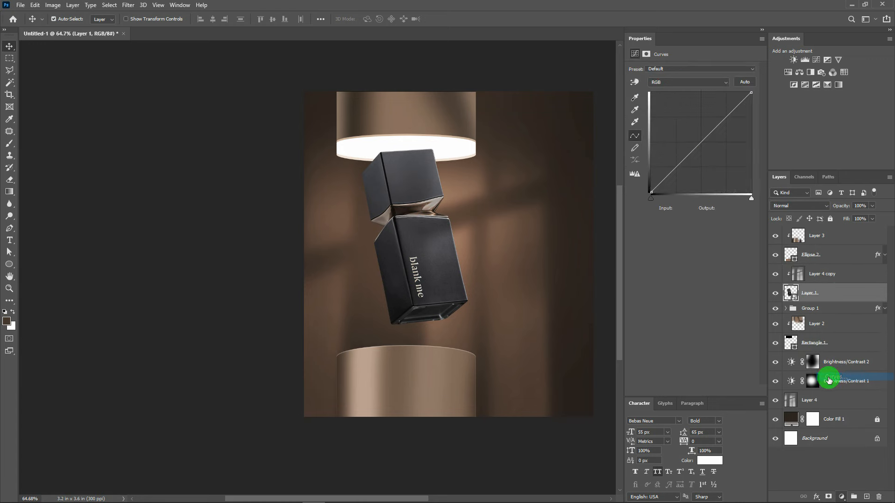
{"action": "left_click_drag", "start_coordinate": [689, 192], "coordinate": [685, 169]}
{"action": "left_click_drag", "start_coordinate": [724, 126], "coordinate": [714, 123]}
{"action": "left_click_drag", "start_coordinate": [684, 170], "coordinate": [682, 168]}
{"action": "left_click_drag", "start_coordinate": [715, 122], "coordinate": [710, 124]}
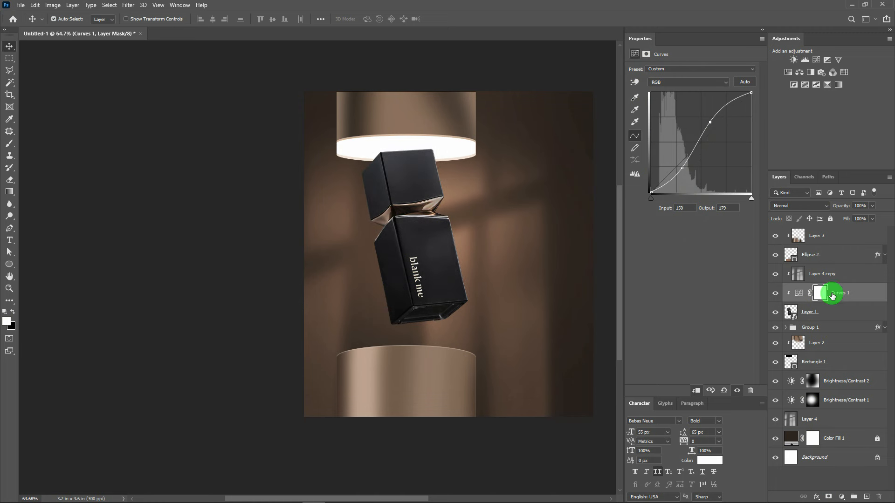
Step: Create a clipped layer above the Curves adjustment and fill a narrow slanted Polygonal Lasso stripe along the box's front face with white
{"action": "left_click", "coordinate": [865, 495]}
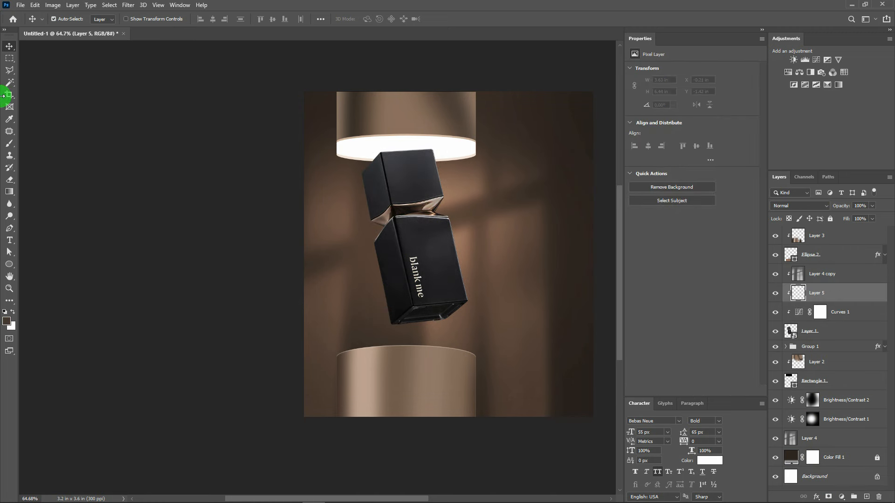
{"action": "left_click", "coordinate": [9, 73]}
{"action": "scroll", "coordinate": [375, 187], "scroll_direction": "up", "scroll_amount": 2}
{"action": "left_click", "coordinate": [408, 138]}
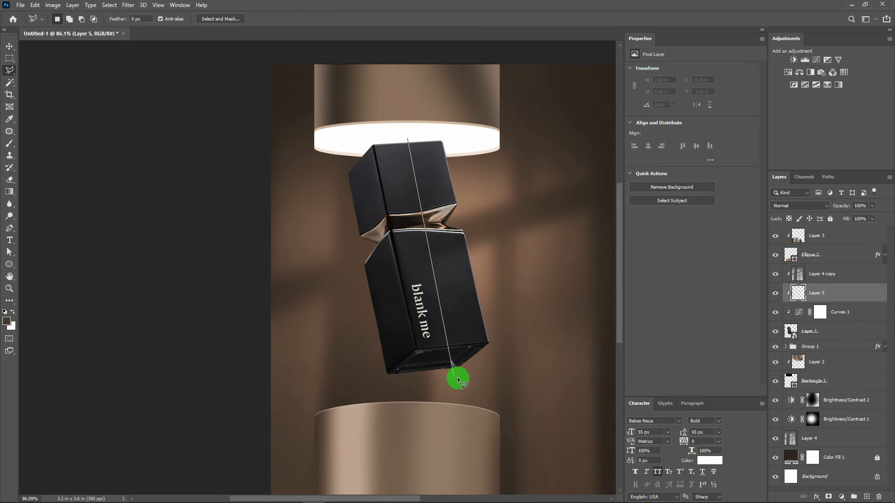
{"action": "left_click", "coordinate": [468, 376]}
{"action": "double_click", "coordinate": [419, 124]}
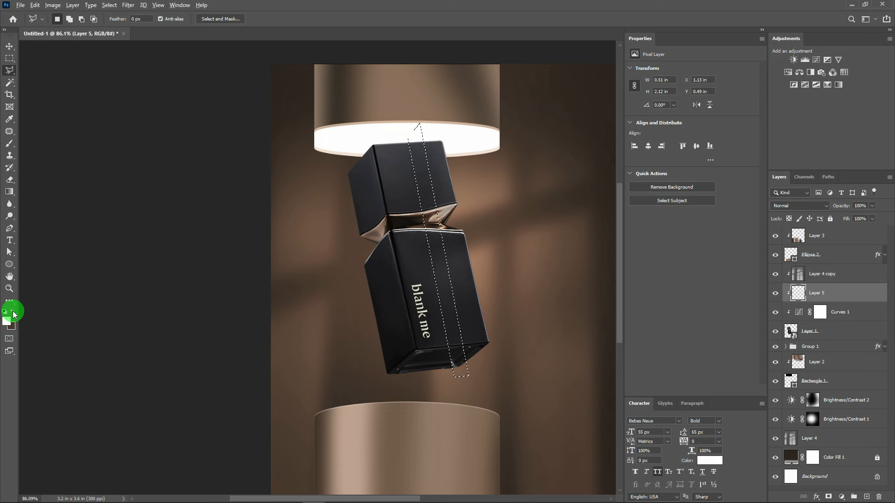
{"action": "key", "text": "alt+BackSpace"}
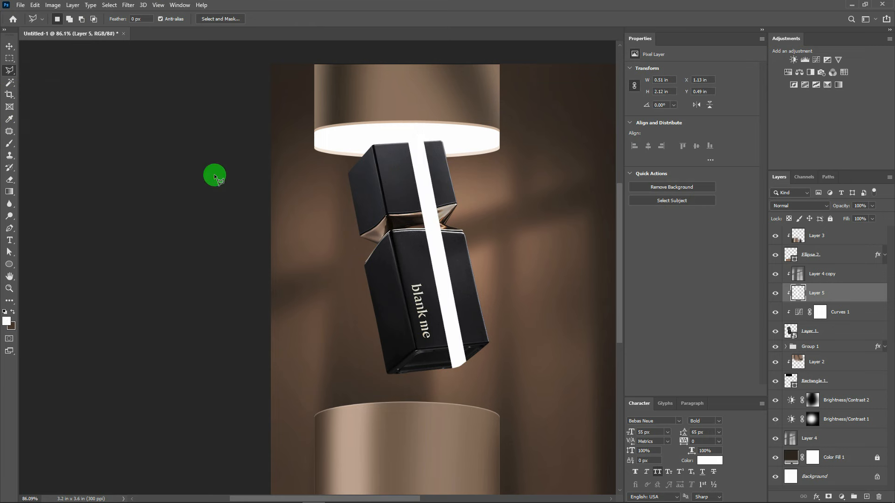
Step: Soften the white stripe with a Gaussian Blur of 15 pixels radius and set its blend mode to Overlay
{"action": "left_click", "coordinate": [124, 6]}
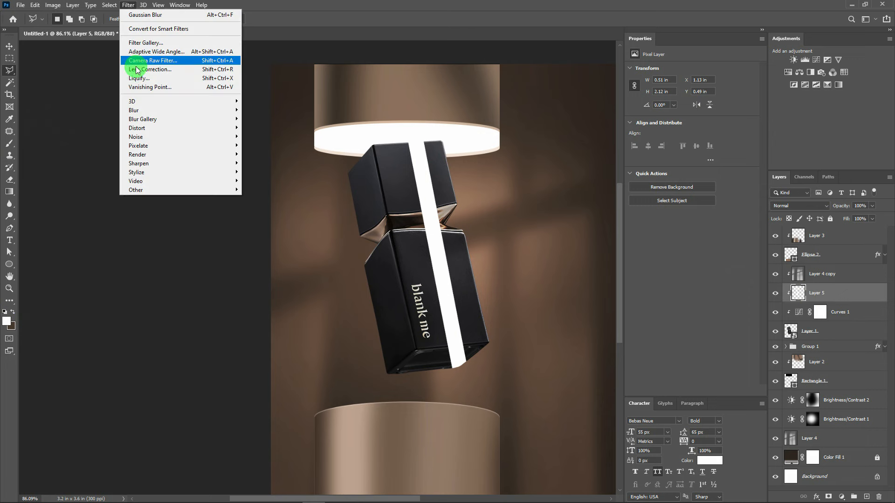
{"action": "mouse_move", "coordinate": [154, 110]}
{"action": "left_click", "coordinate": [262, 145]}
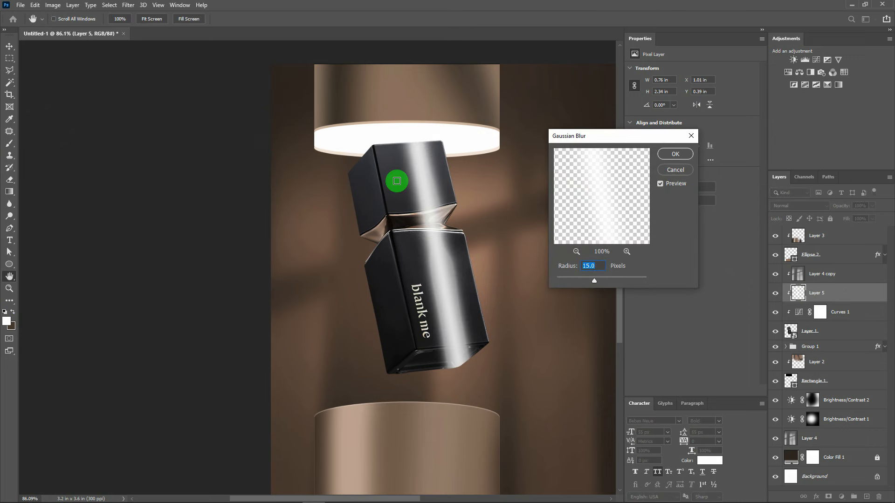
{"action": "left_click", "coordinate": [669, 159]}
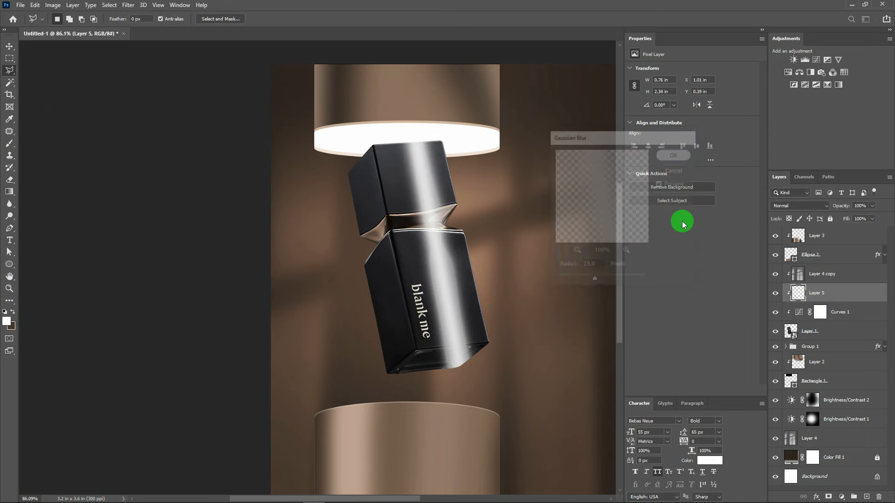
{"action": "left_click", "coordinate": [794, 205]}
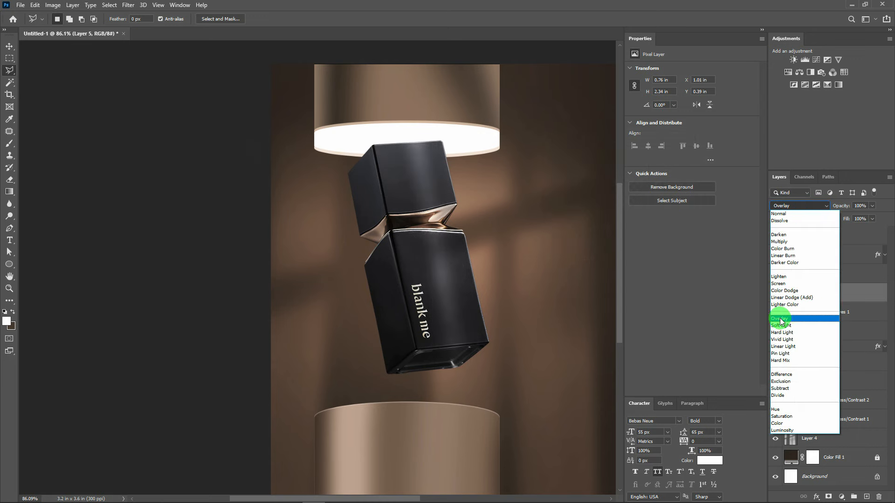
{"action": "left_click", "coordinate": [782, 319]}
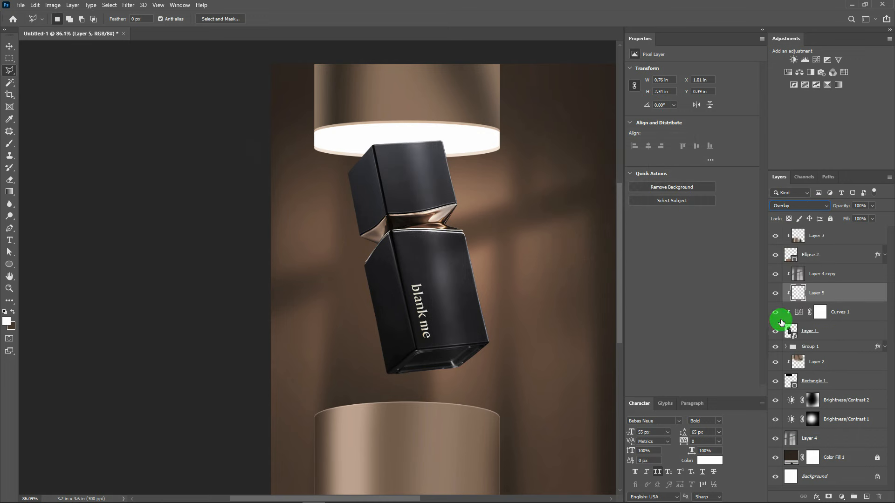
Step: Enlarge the highlight stripe to about 0.96 × 2.75 in with Free Transform and compare the box with and without it
{"action": "key", "text": "ctrl+t"}
{"action": "left_click_drag", "start_coordinate": [461, 89], "coordinate": [436, 87]}
{"action": "key", "text": "Return"}
{"action": "key", "text": "l"}
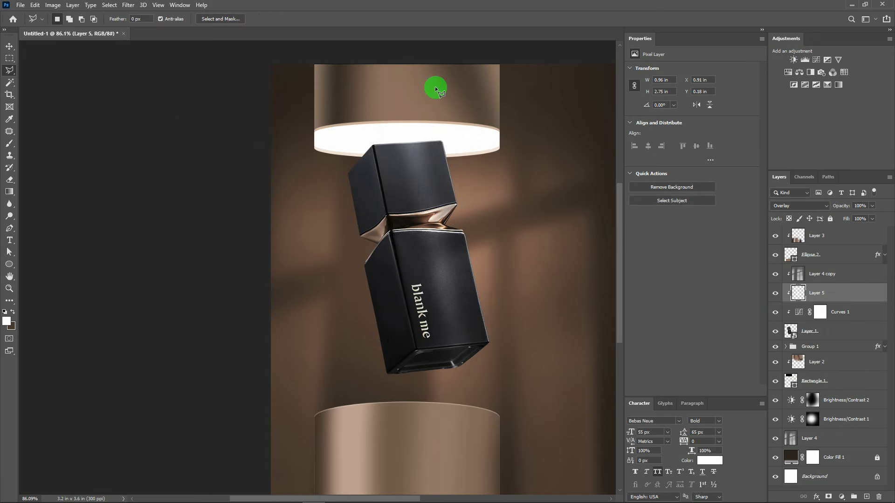
{"action": "scroll", "coordinate": [389, 152], "scroll_direction": "down", "scroll_amount": 3}
{"action": "left_click", "coordinate": [801, 293], "text": "ctrl"}
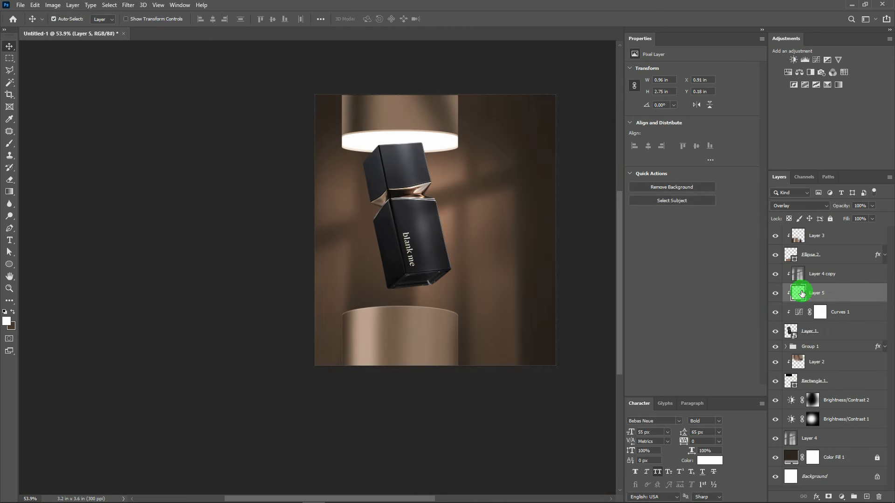
{"action": "left_click", "coordinate": [775, 294]}
{"action": "left_click", "coordinate": [777, 296]}
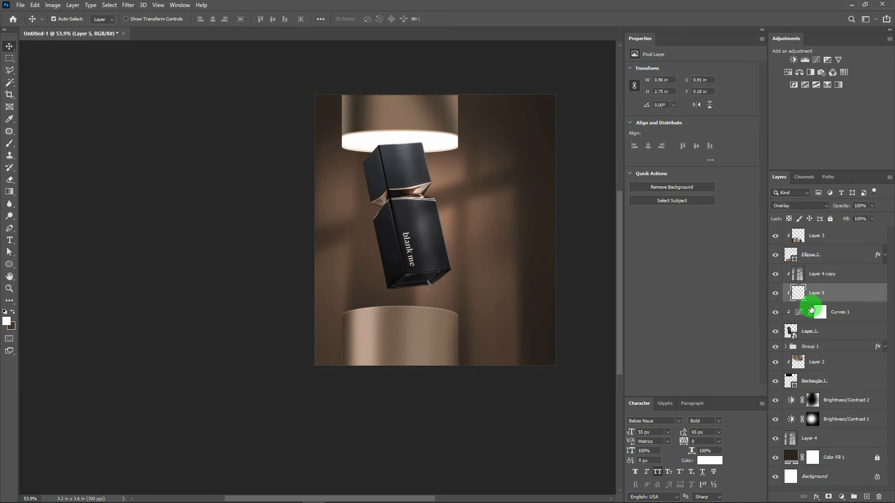
Step: Add a clipped Brightness/Contrast adjustment above the box's Curves adjustment, with brightness 28 and contrast 14
{"action": "left_click", "coordinate": [845, 317]}
{"action": "left_click", "coordinate": [841, 497]}
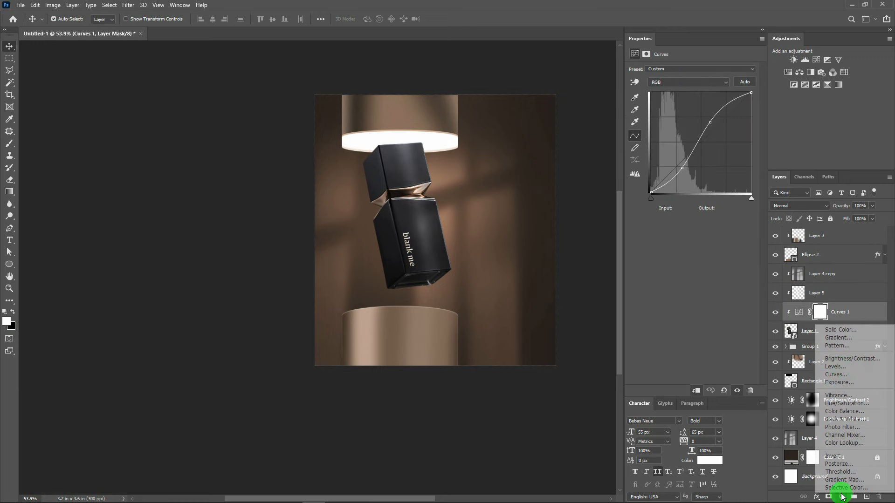
{"action": "left_click", "coordinate": [837, 358]}
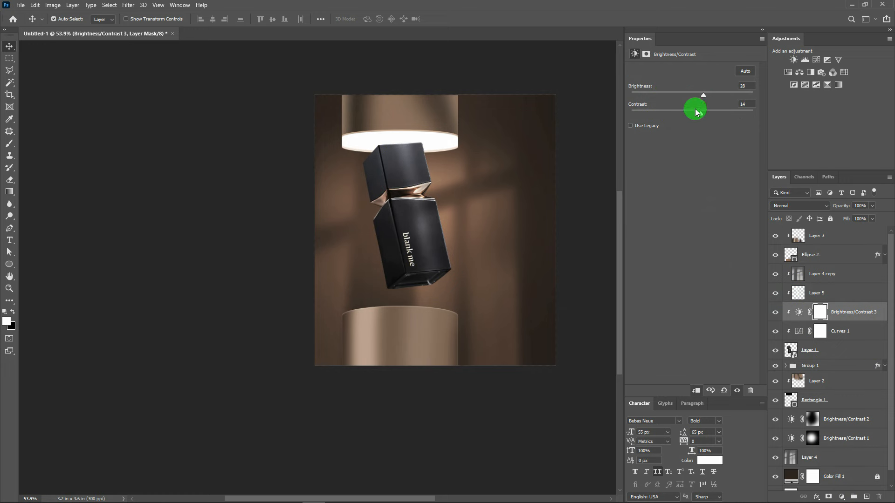
{"action": "left_click", "coordinate": [586, 236]}
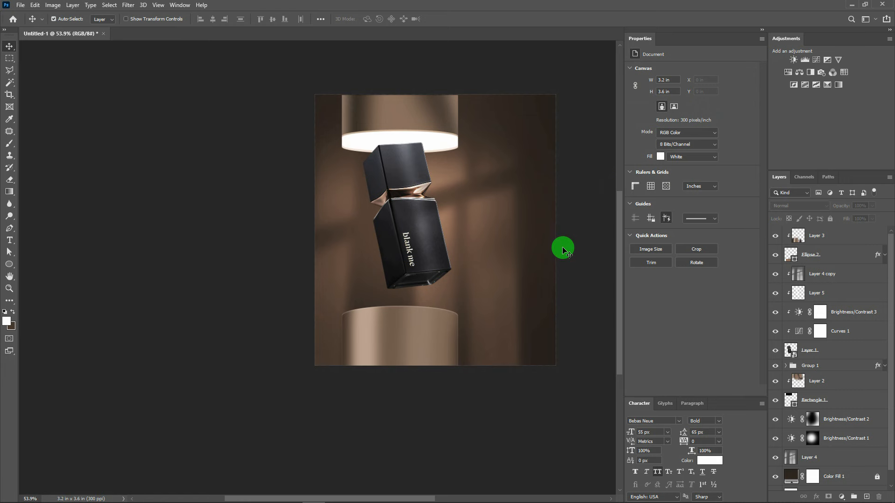
Step: Stamp all visible layers into a new layer at the top of the stack and convert it to a smart object
{"action": "left_click", "coordinate": [827, 243]}
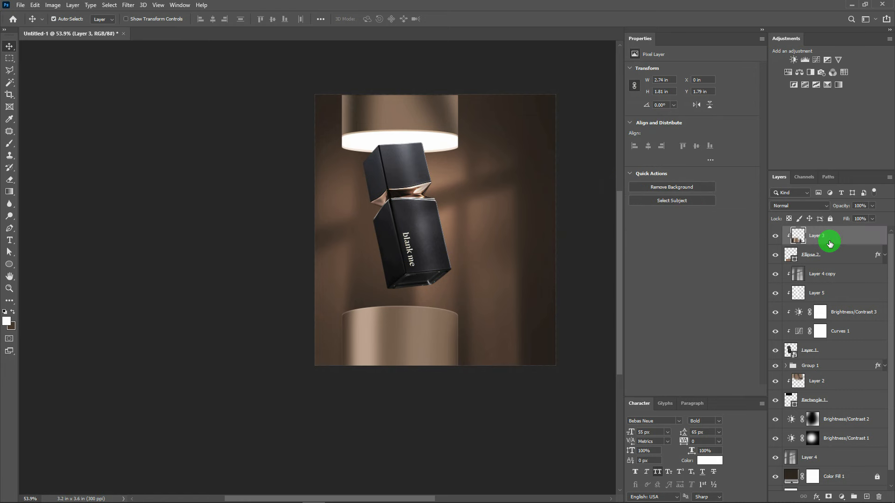
{"action": "key", "text": "ctrl+shift+alt+e"}
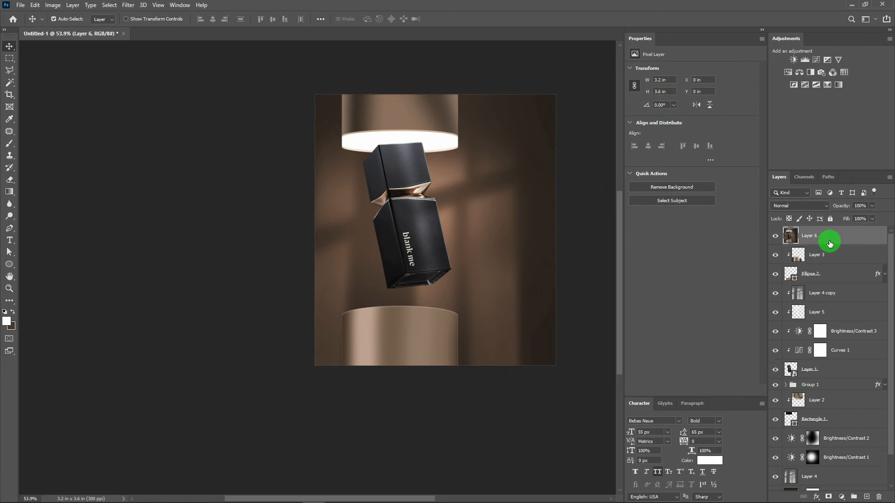
{"action": "right_click", "coordinate": [830, 240]}
{"action": "left_click", "coordinate": [742, 238]}
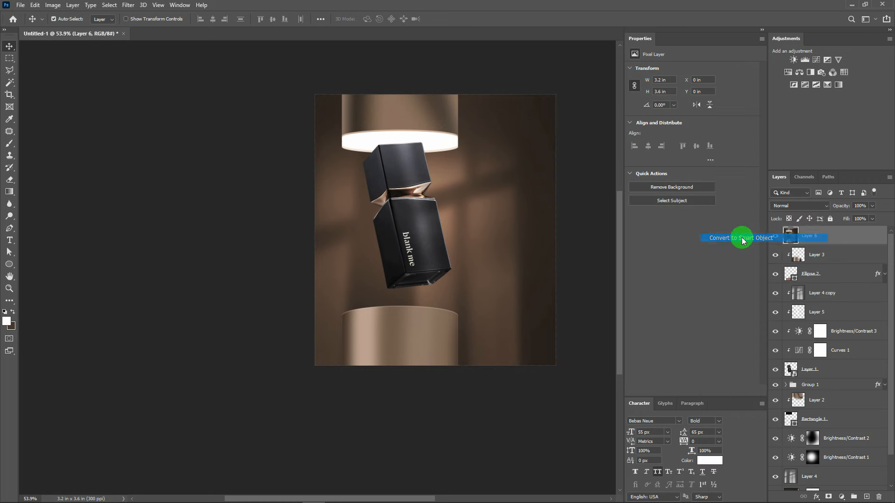
Step: In the Camera Raw Filter, set Contrast +19, Highlights +17, Shadows -29, Whites +17, Blacks -7 and Texture +9
{"action": "left_click", "coordinate": [128, 6]}
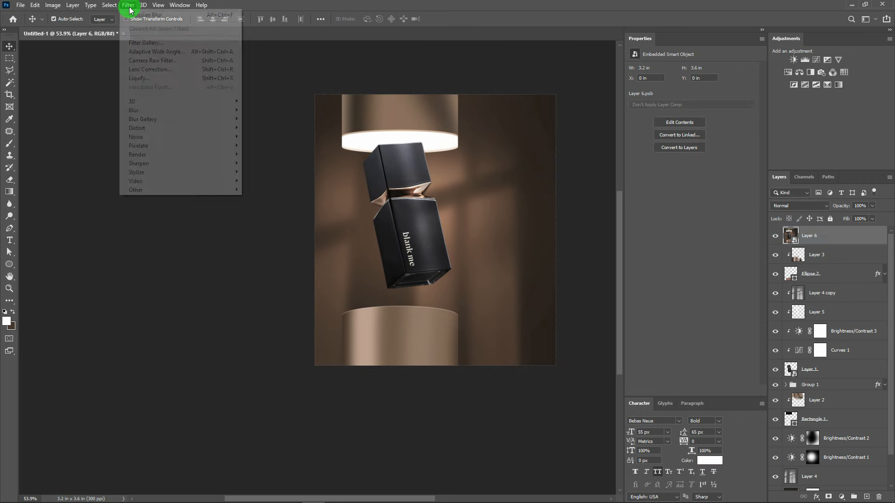
{"action": "left_click", "coordinate": [153, 63]}
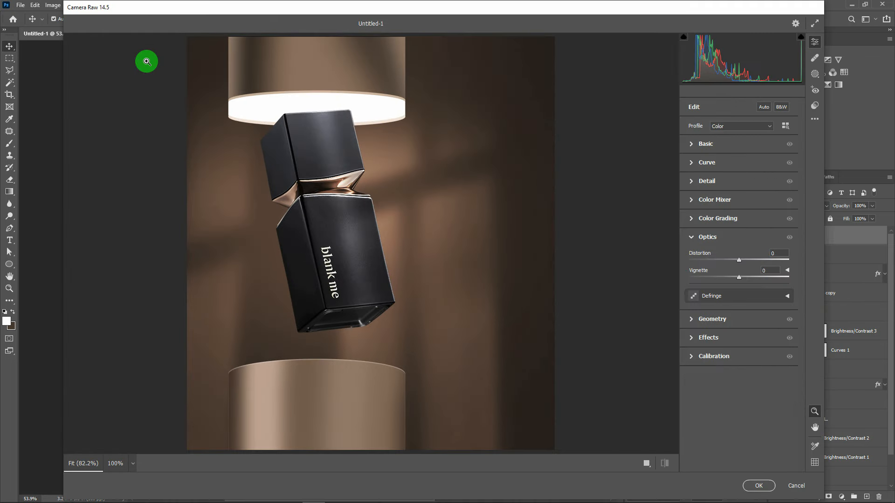
{"action": "scroll", "coordinate": [369, 179], "scroll_direction": "down", "scroll_amount": 1}
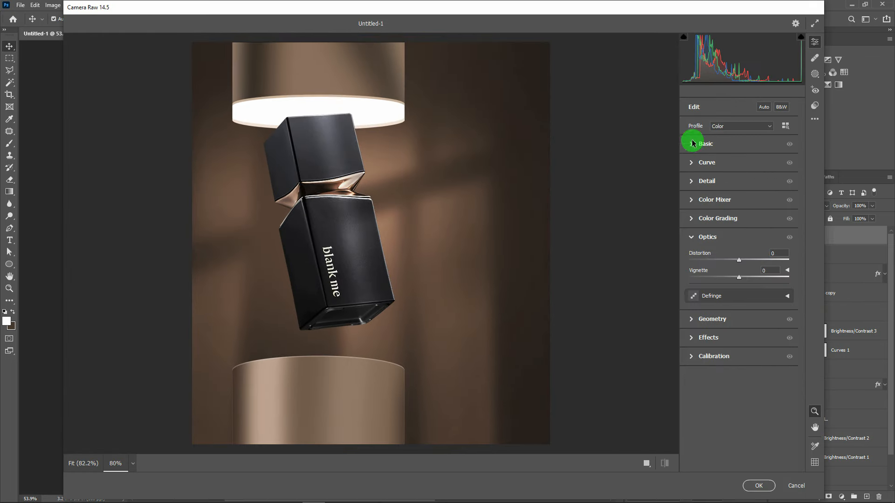
{"action": "left_click", "coordinate": [706, 145]}
{"action": "left_click_drag", "start_coordinate": [739, 230], "coordinate": [735, 286]}
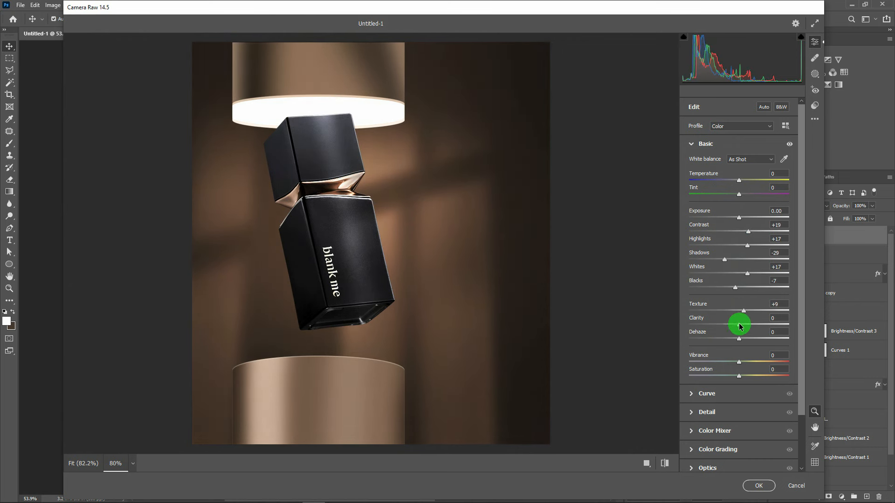
Step: Set the Camera Raw parametric curve to Highlights -18, Lights -10, Darks +2 and Shadows -5, and apply the filter
{"action": "left_click", "coordinate": [725, 393]}
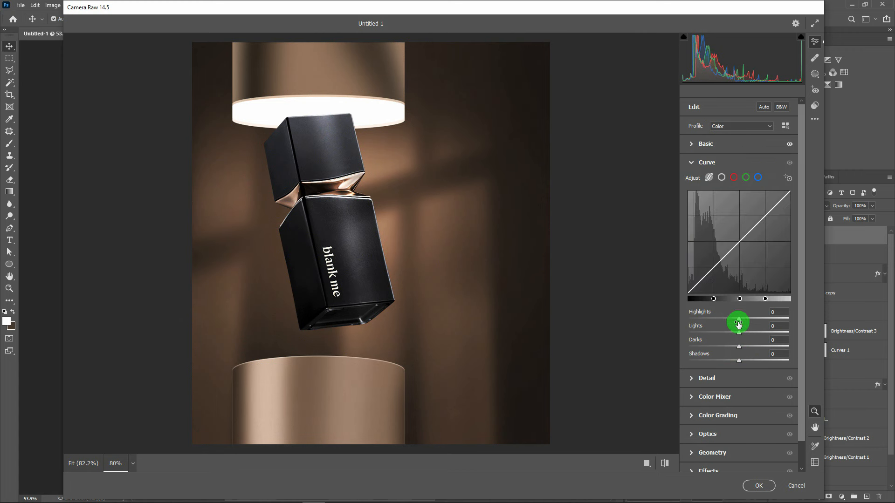
{"action": "left_click_drag", "start_coordinate": [734, 320], "coordinate": [737, 362]}
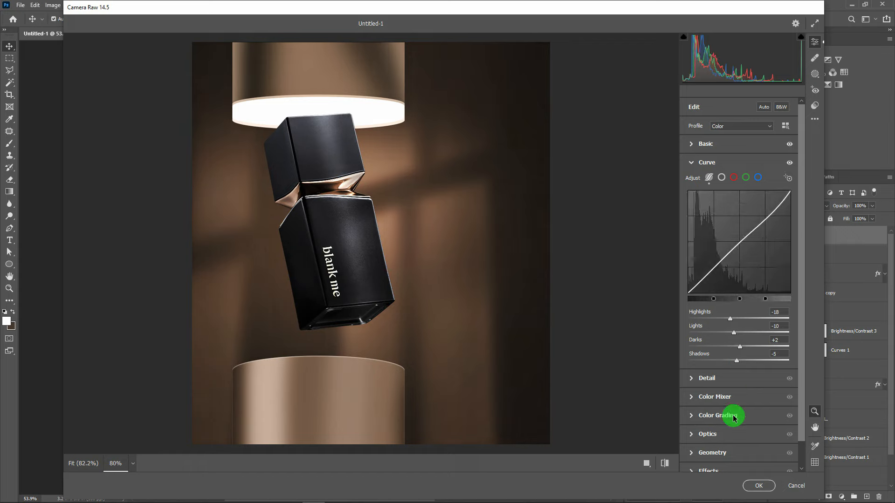
{"action": "left_click", "coordinate": [757, 486]}
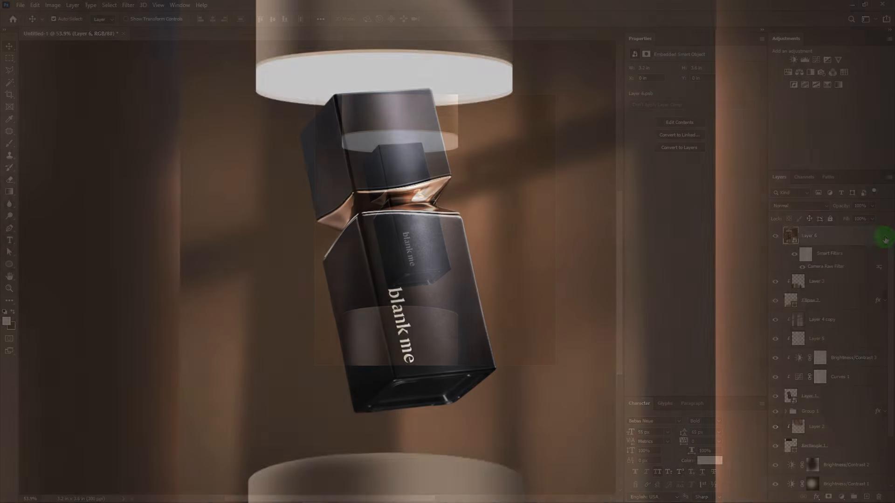